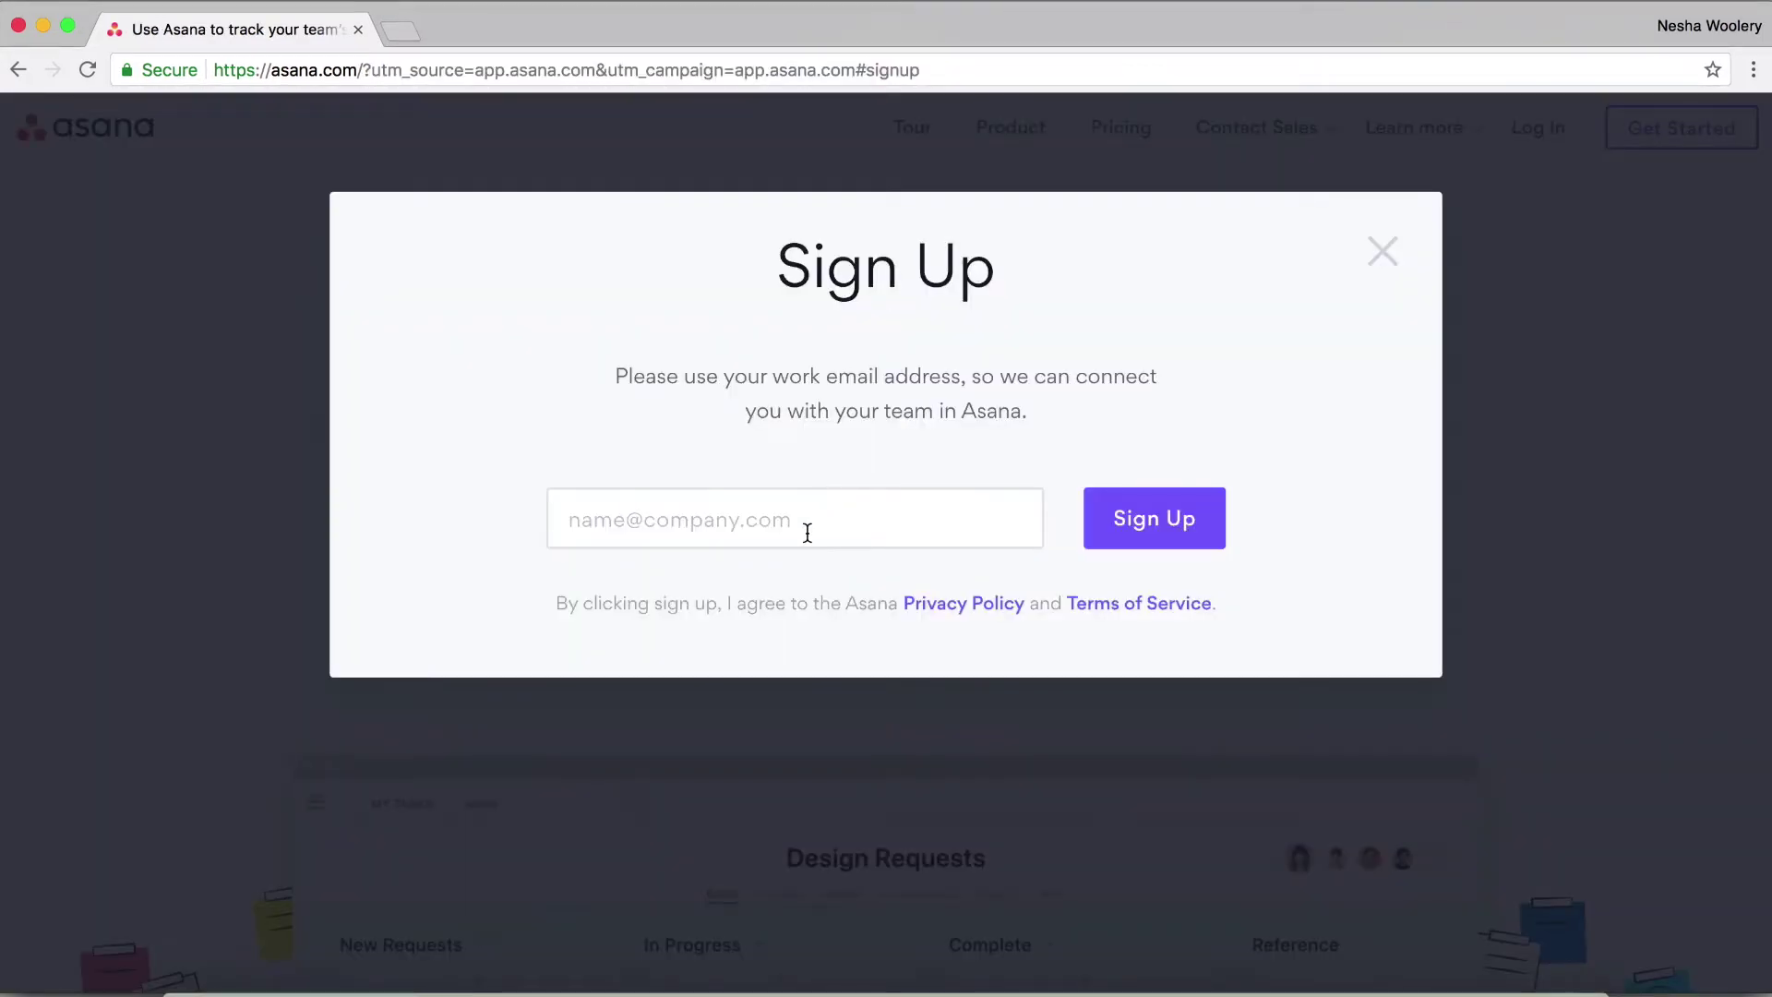
Enter a work email address into the Email field of Asana's Sign Up form
click(808, 533)
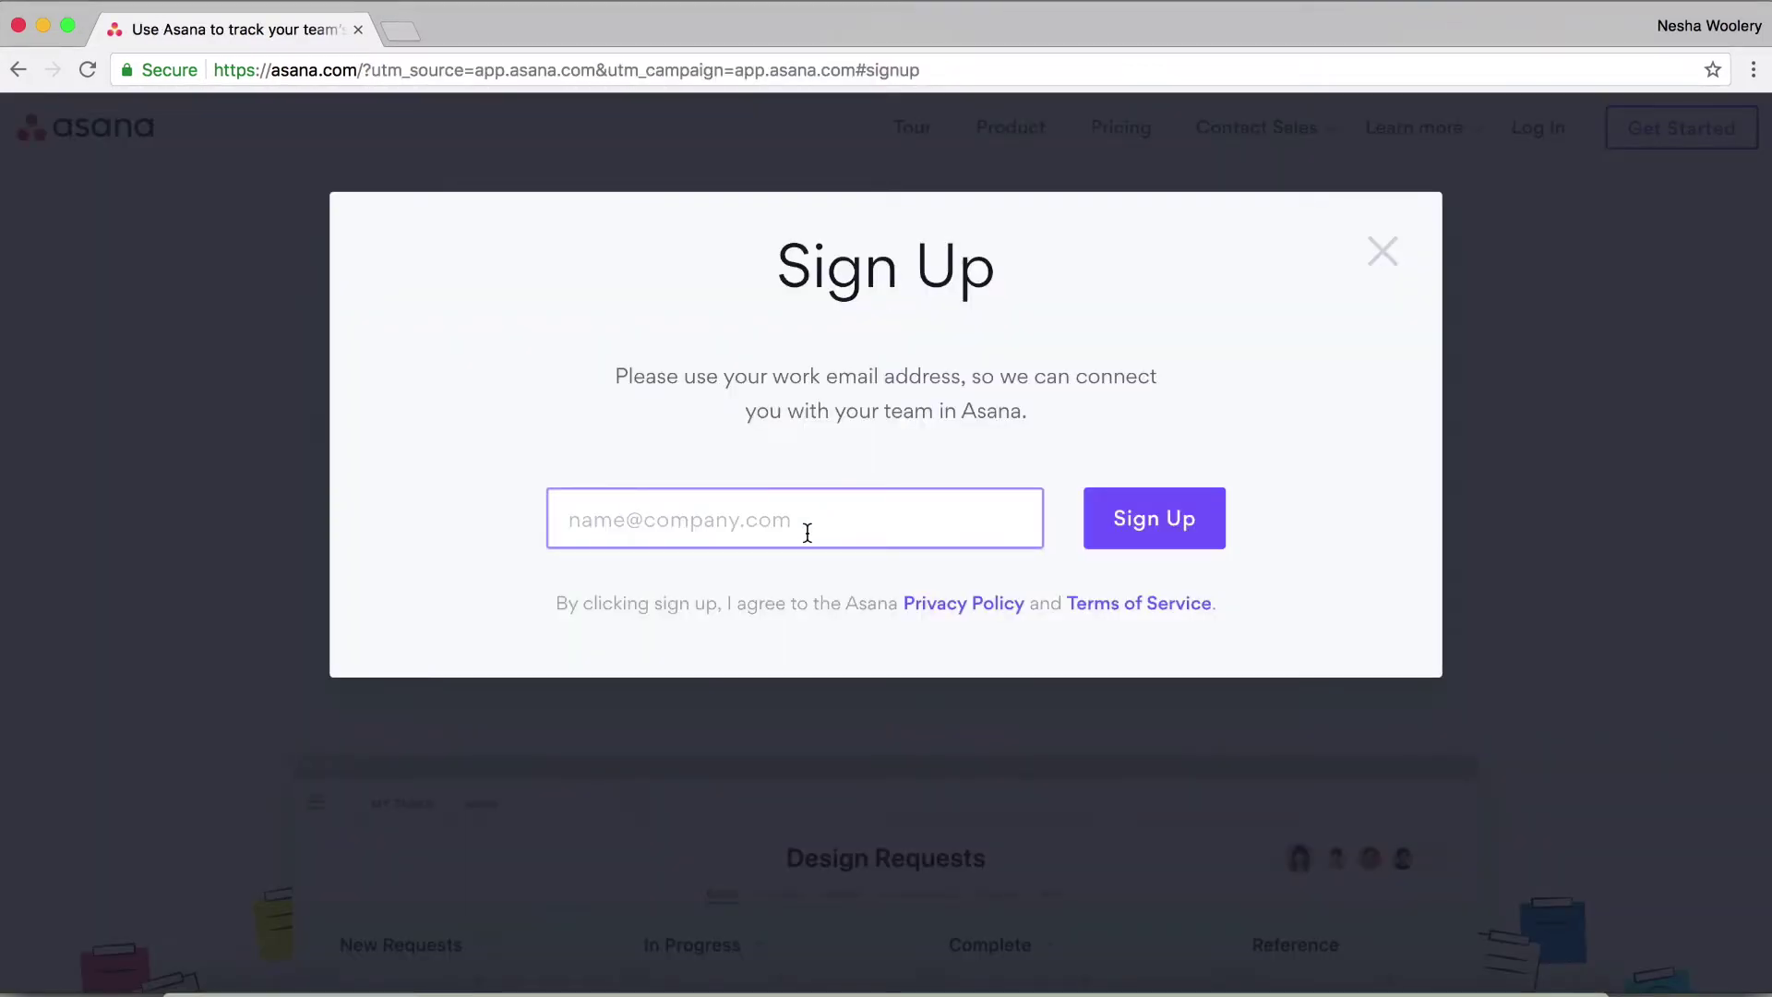
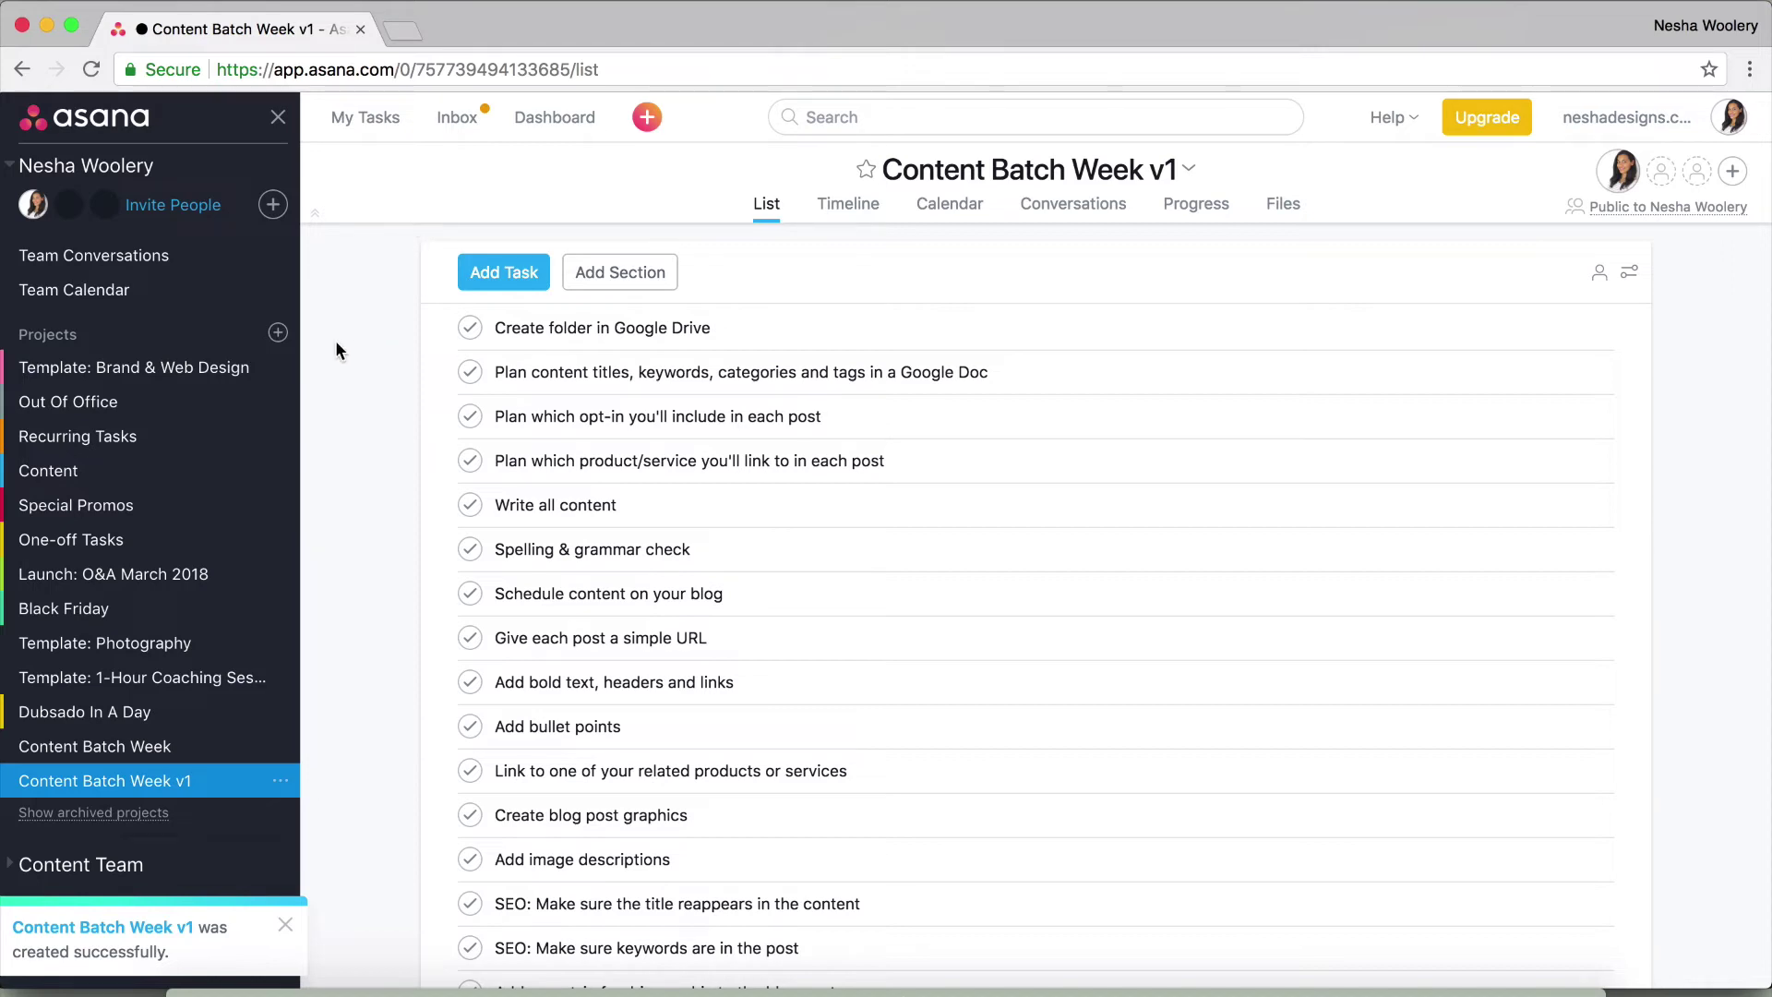
click(277, 334)
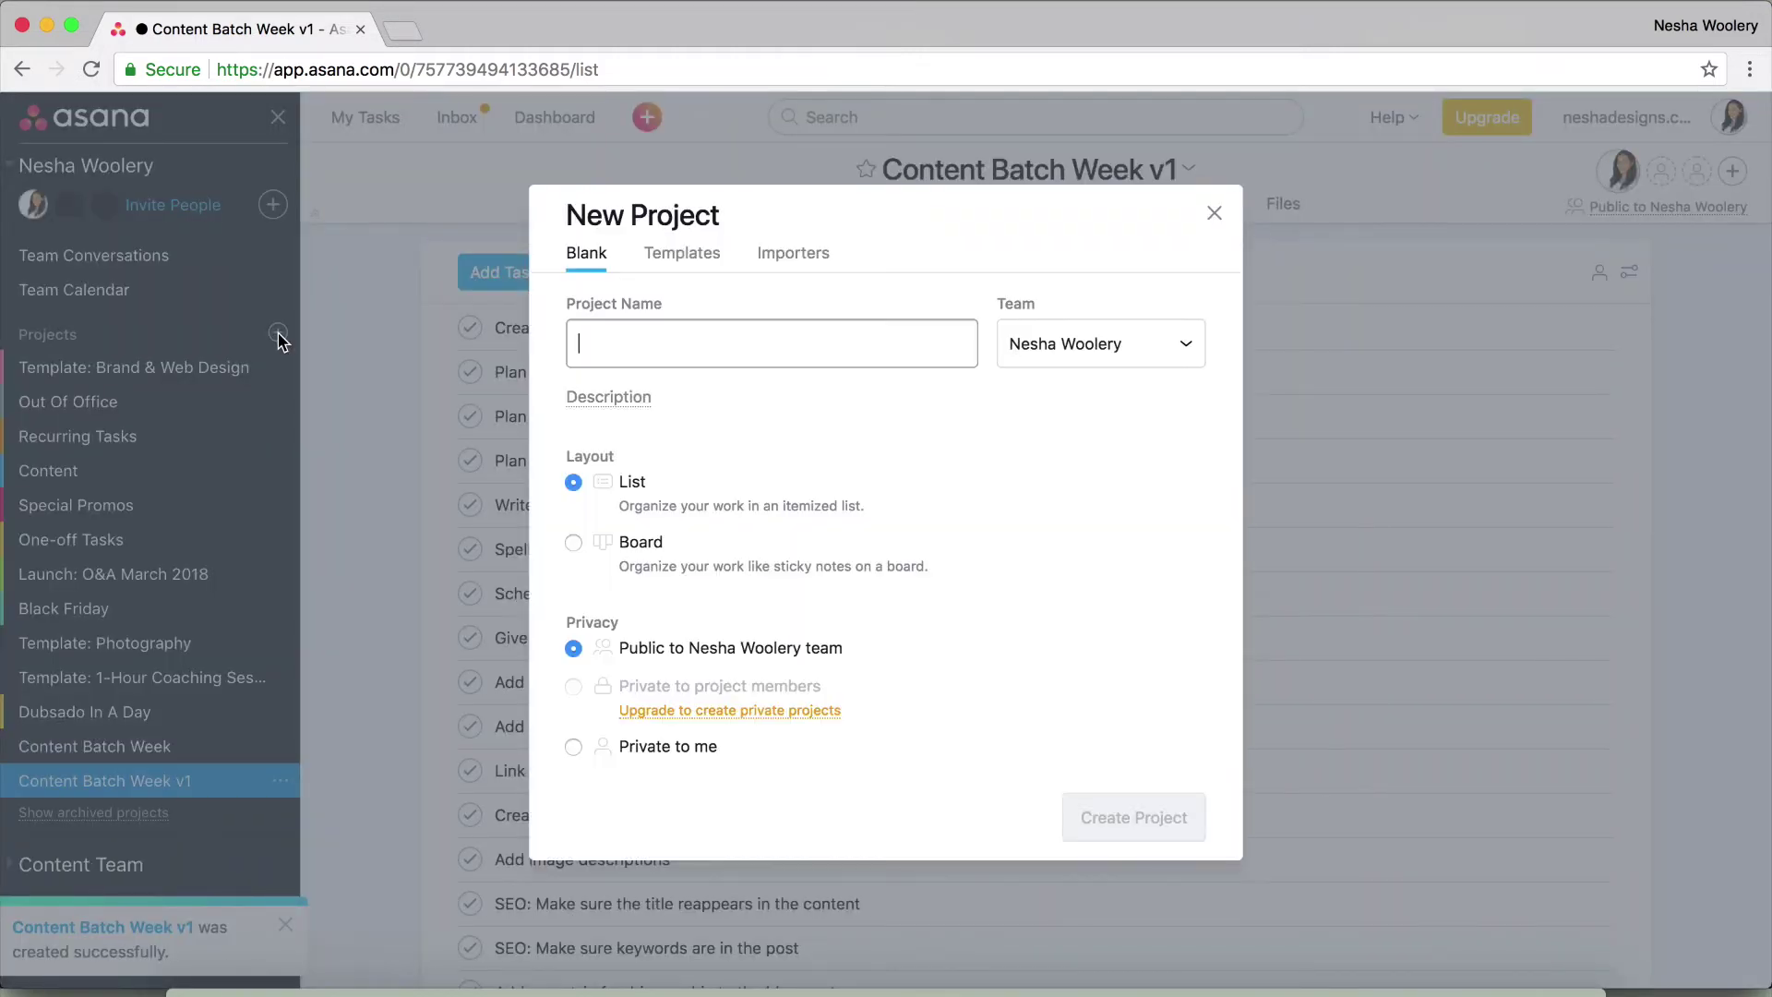
text(Conten)
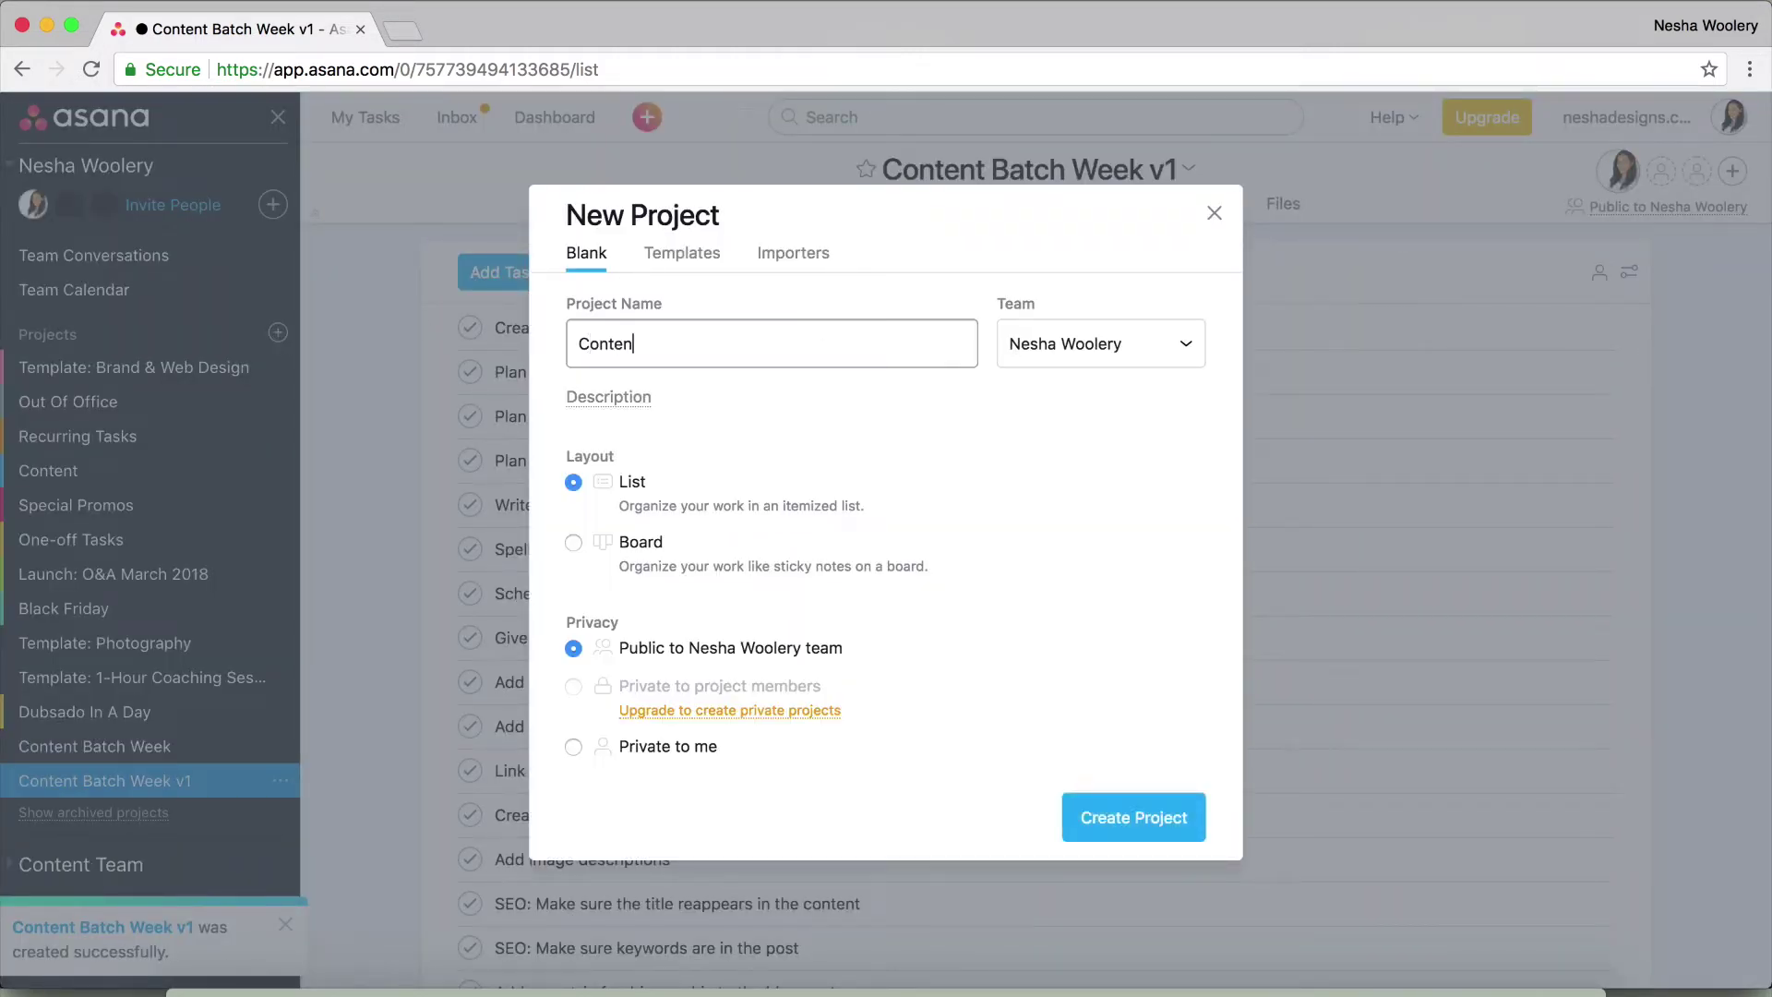
text(t Batch Week)
click(1213, 214)
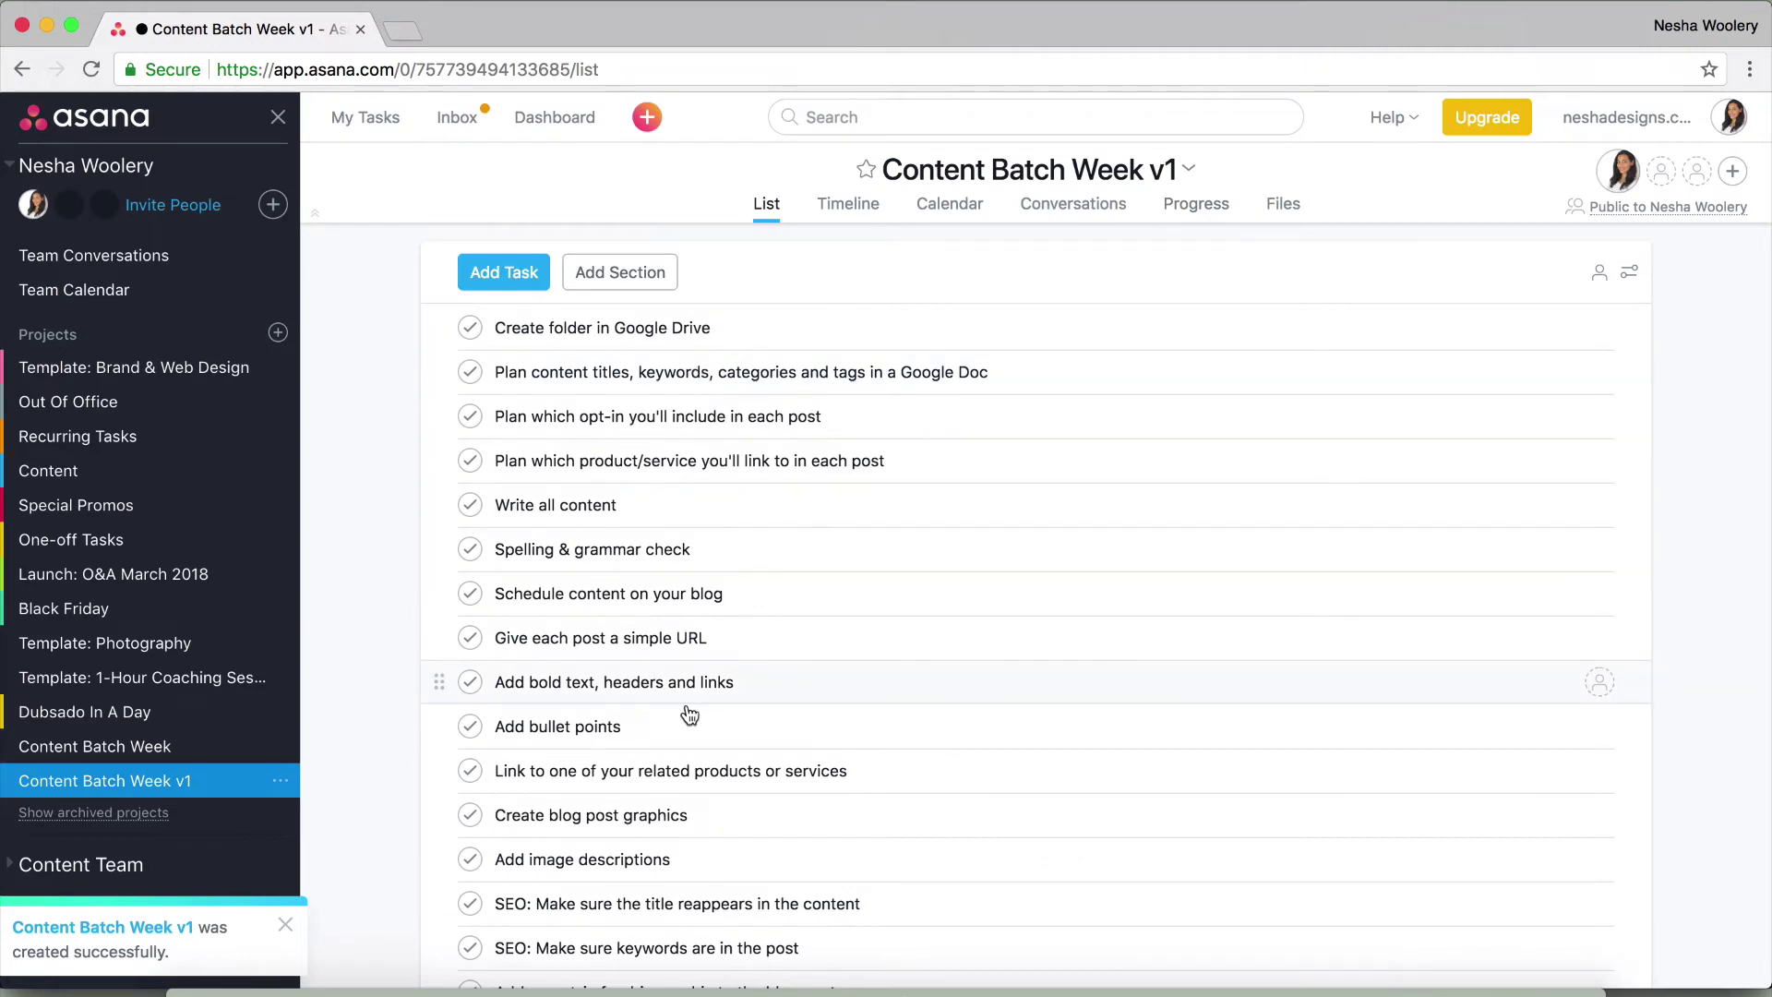
Insert a new row named 'Phase 1:' above the Create folder in Google Drive task
click(494, 325)
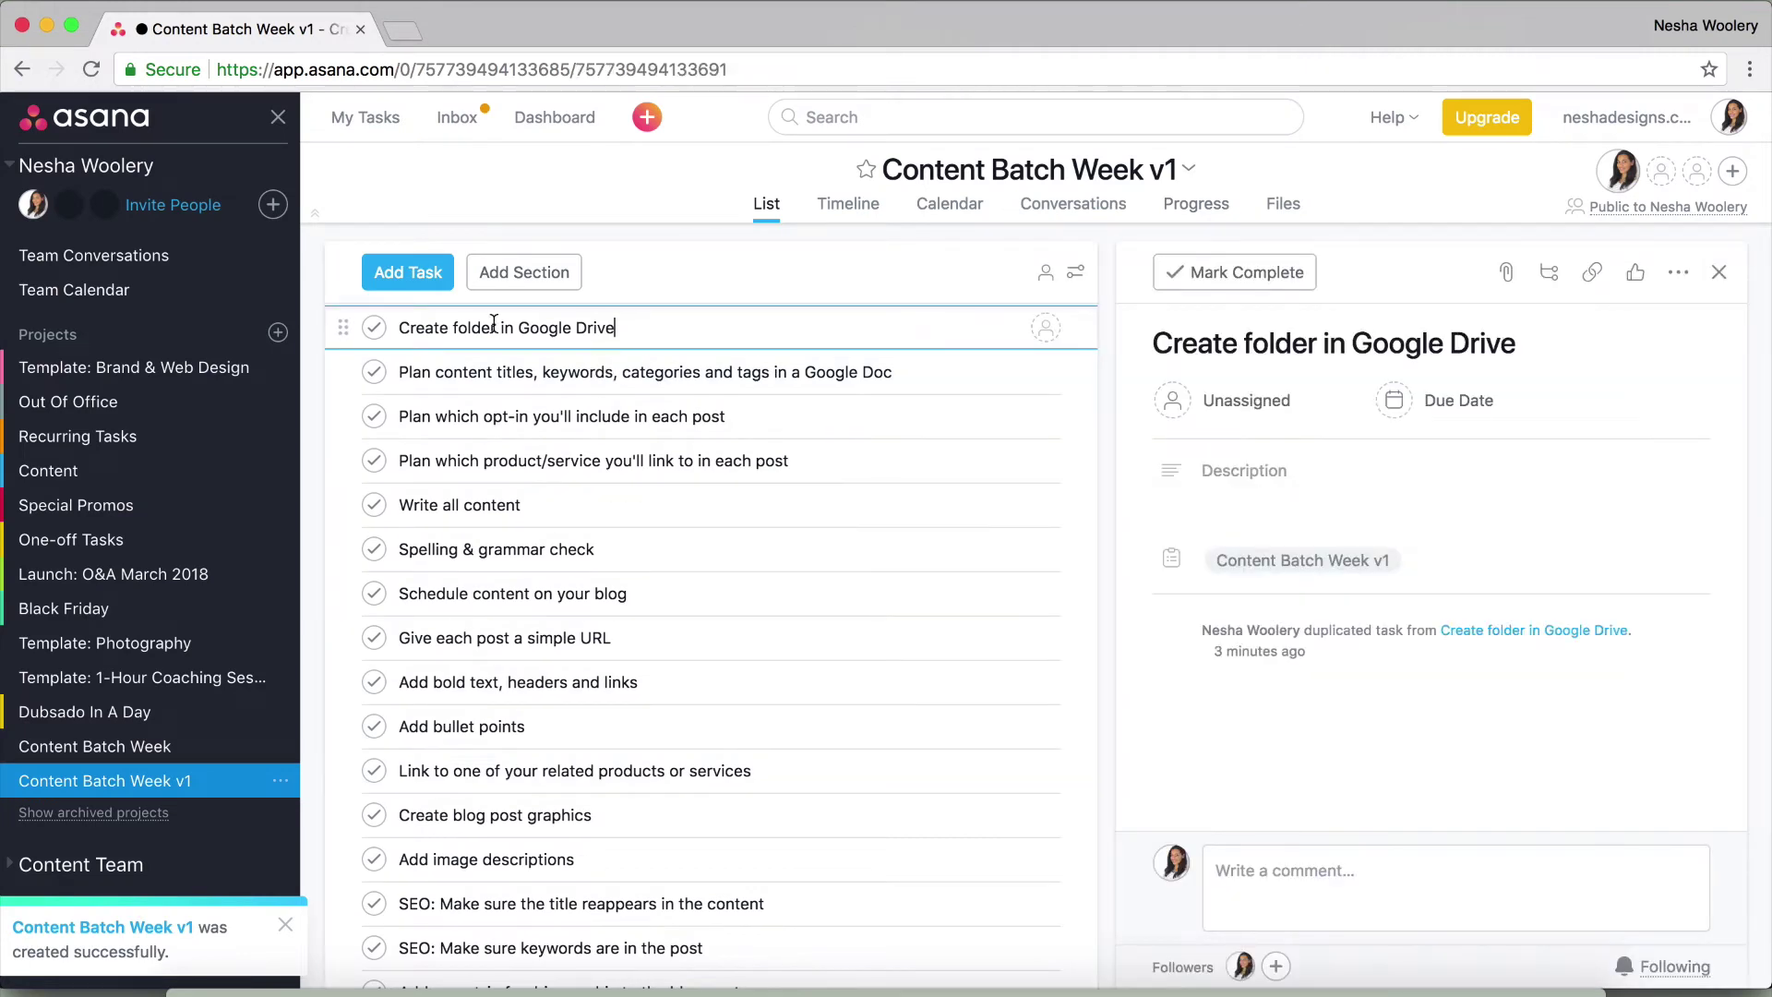
click(402, 330)
key(Return)
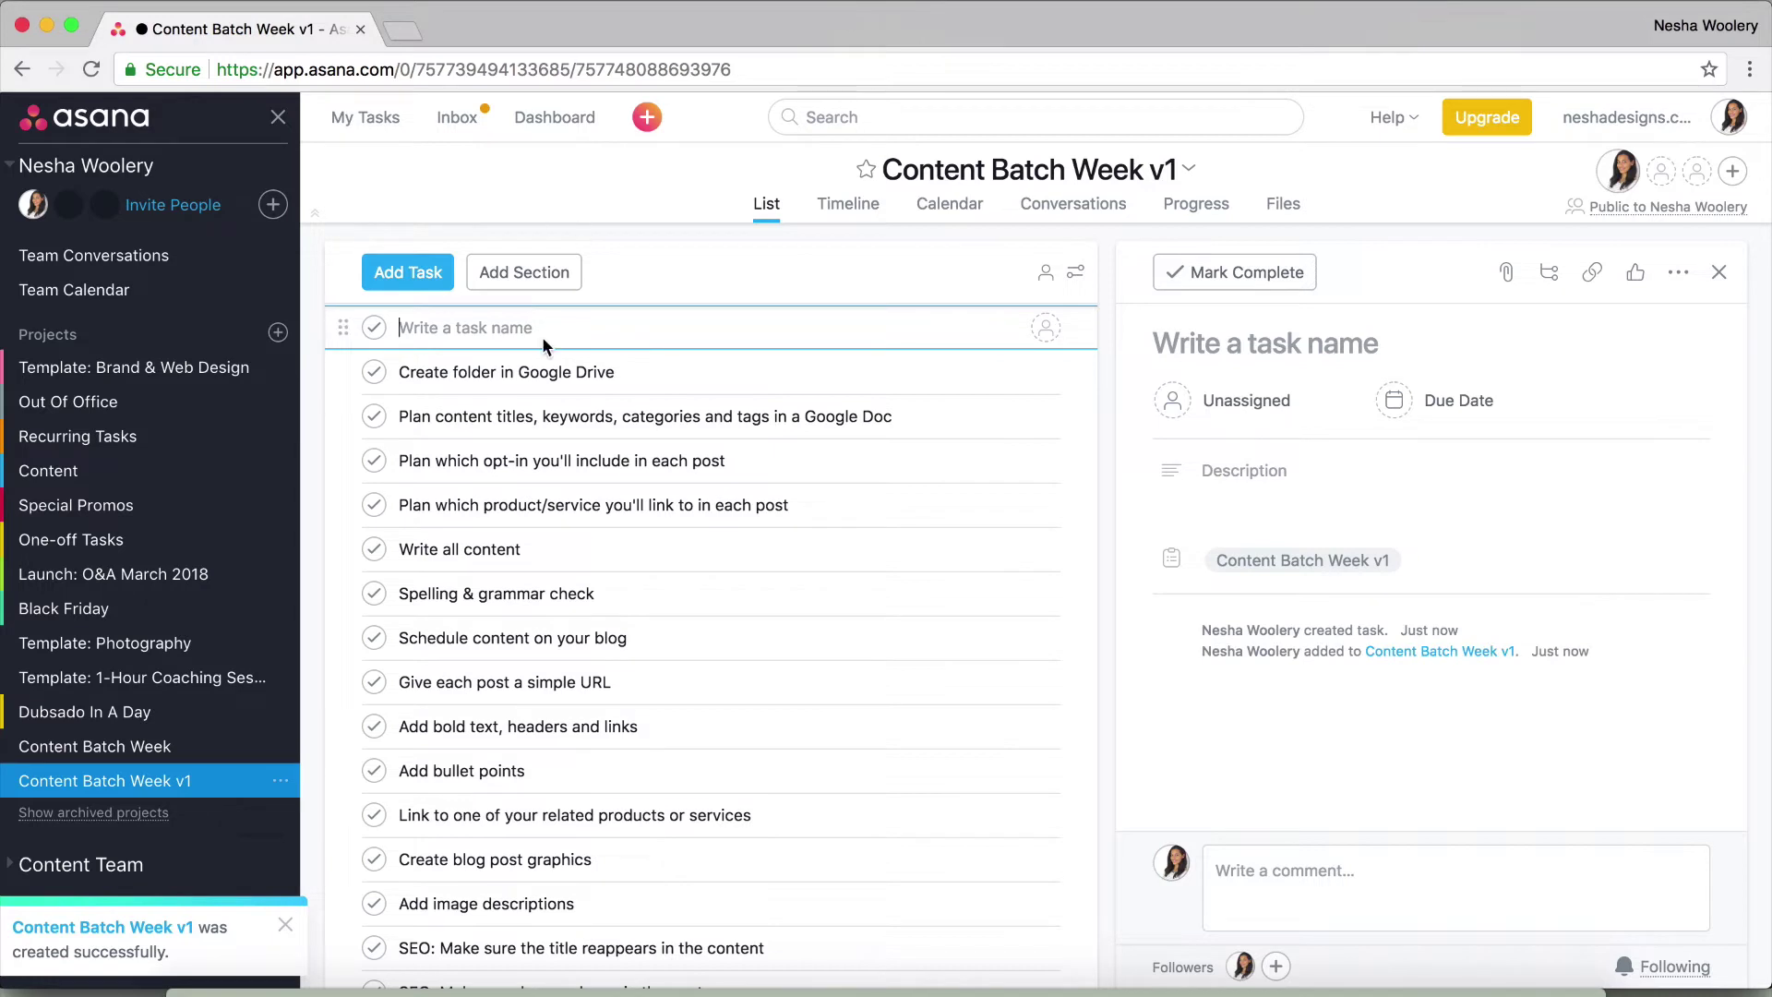
text(Phase 1:)
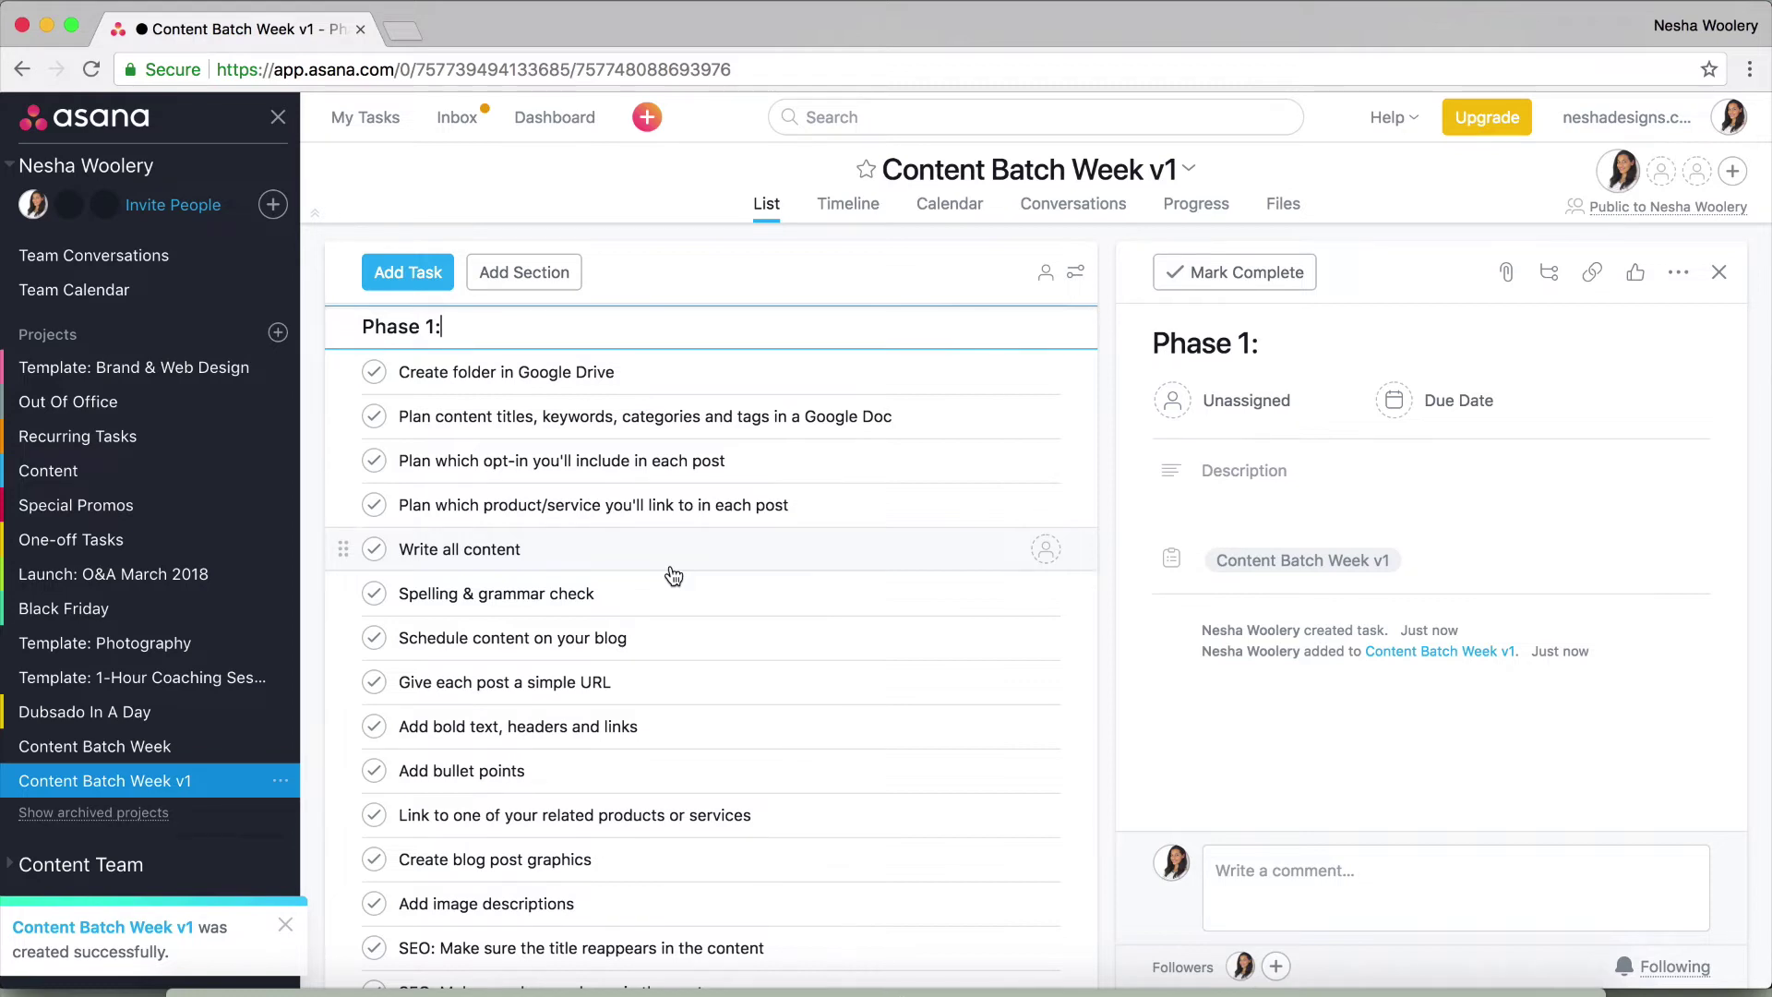
In Content Batch Week, select all 24 tasks and set their assignee to yourself
click(194, 757)
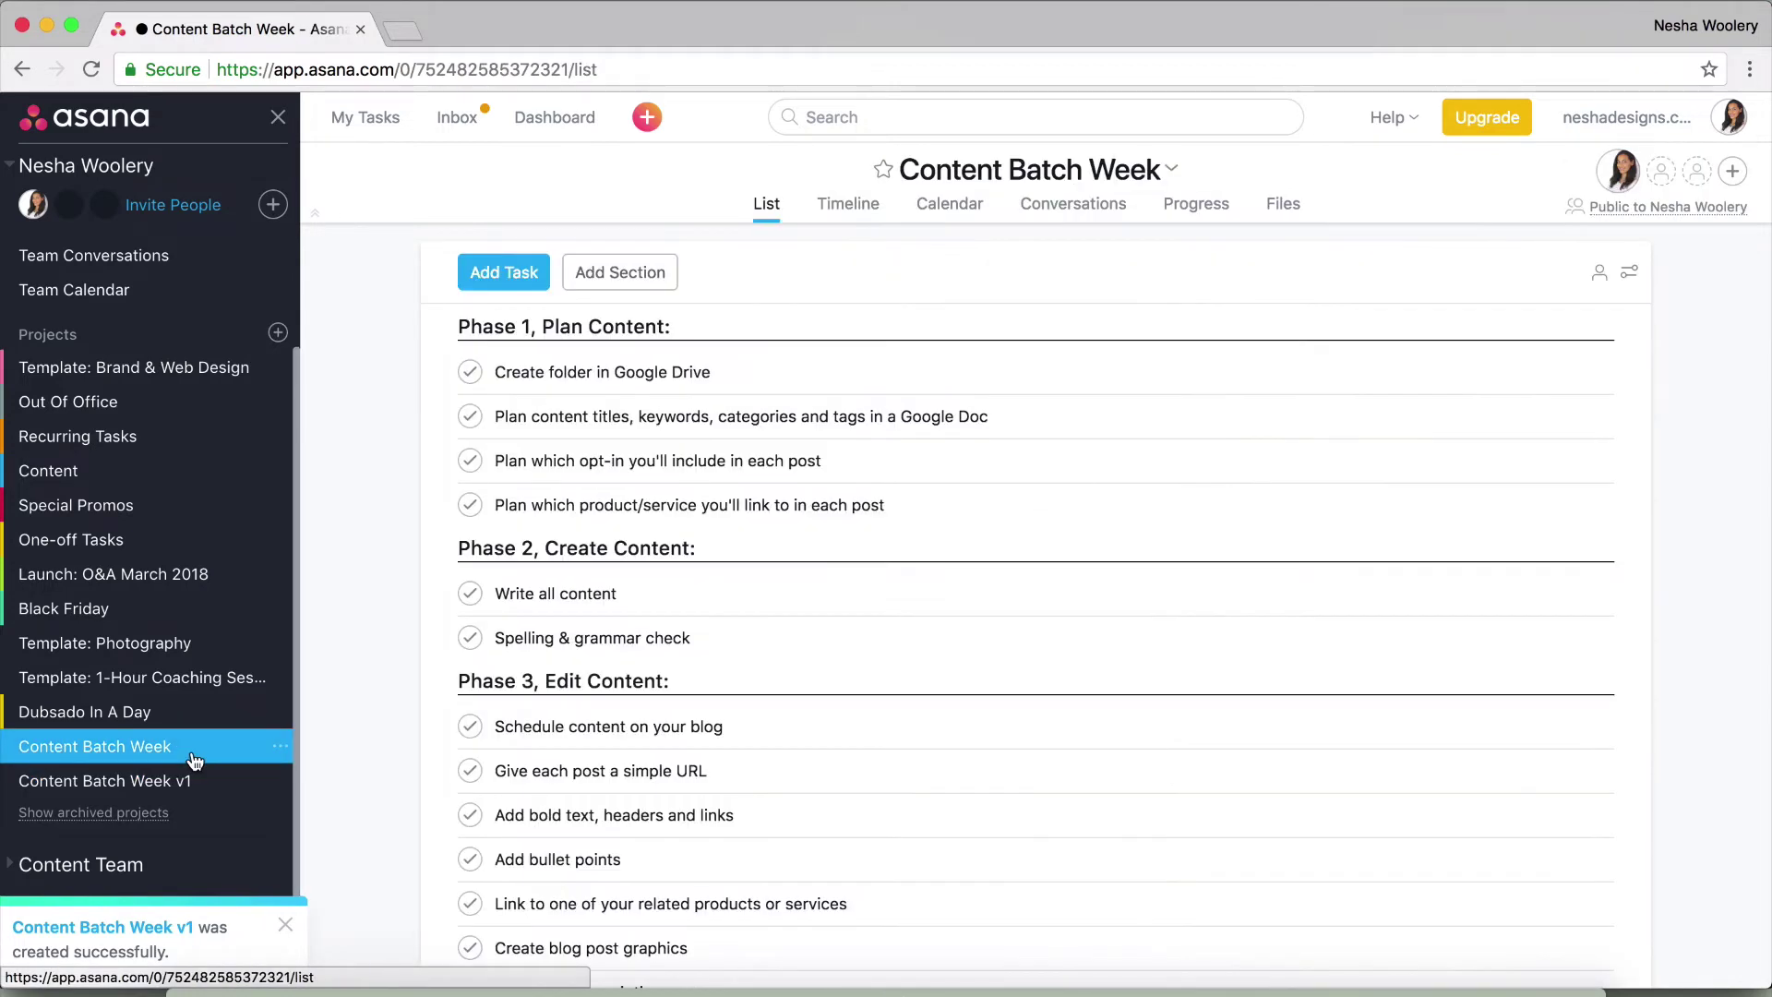
scroll(960, 683, down, 6)
click(894, 370)
shift+click(858, 505)
scroll(840, 517, down, 5)
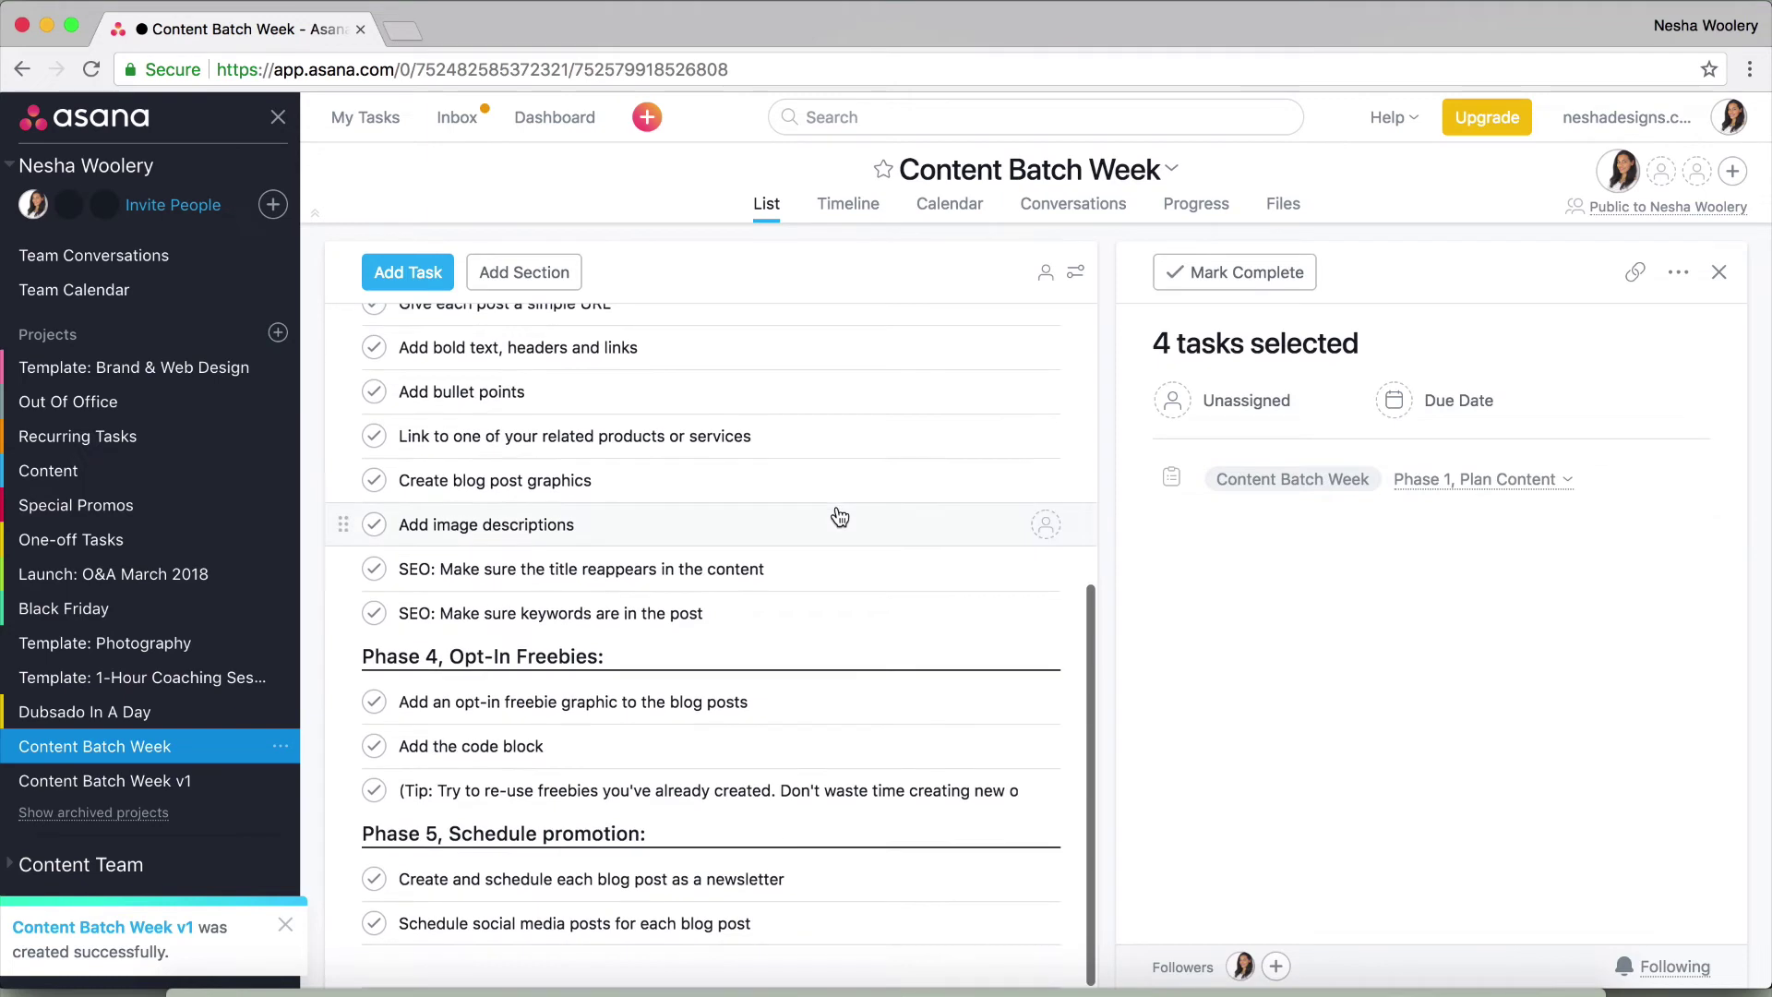
shift+click(812, 923)
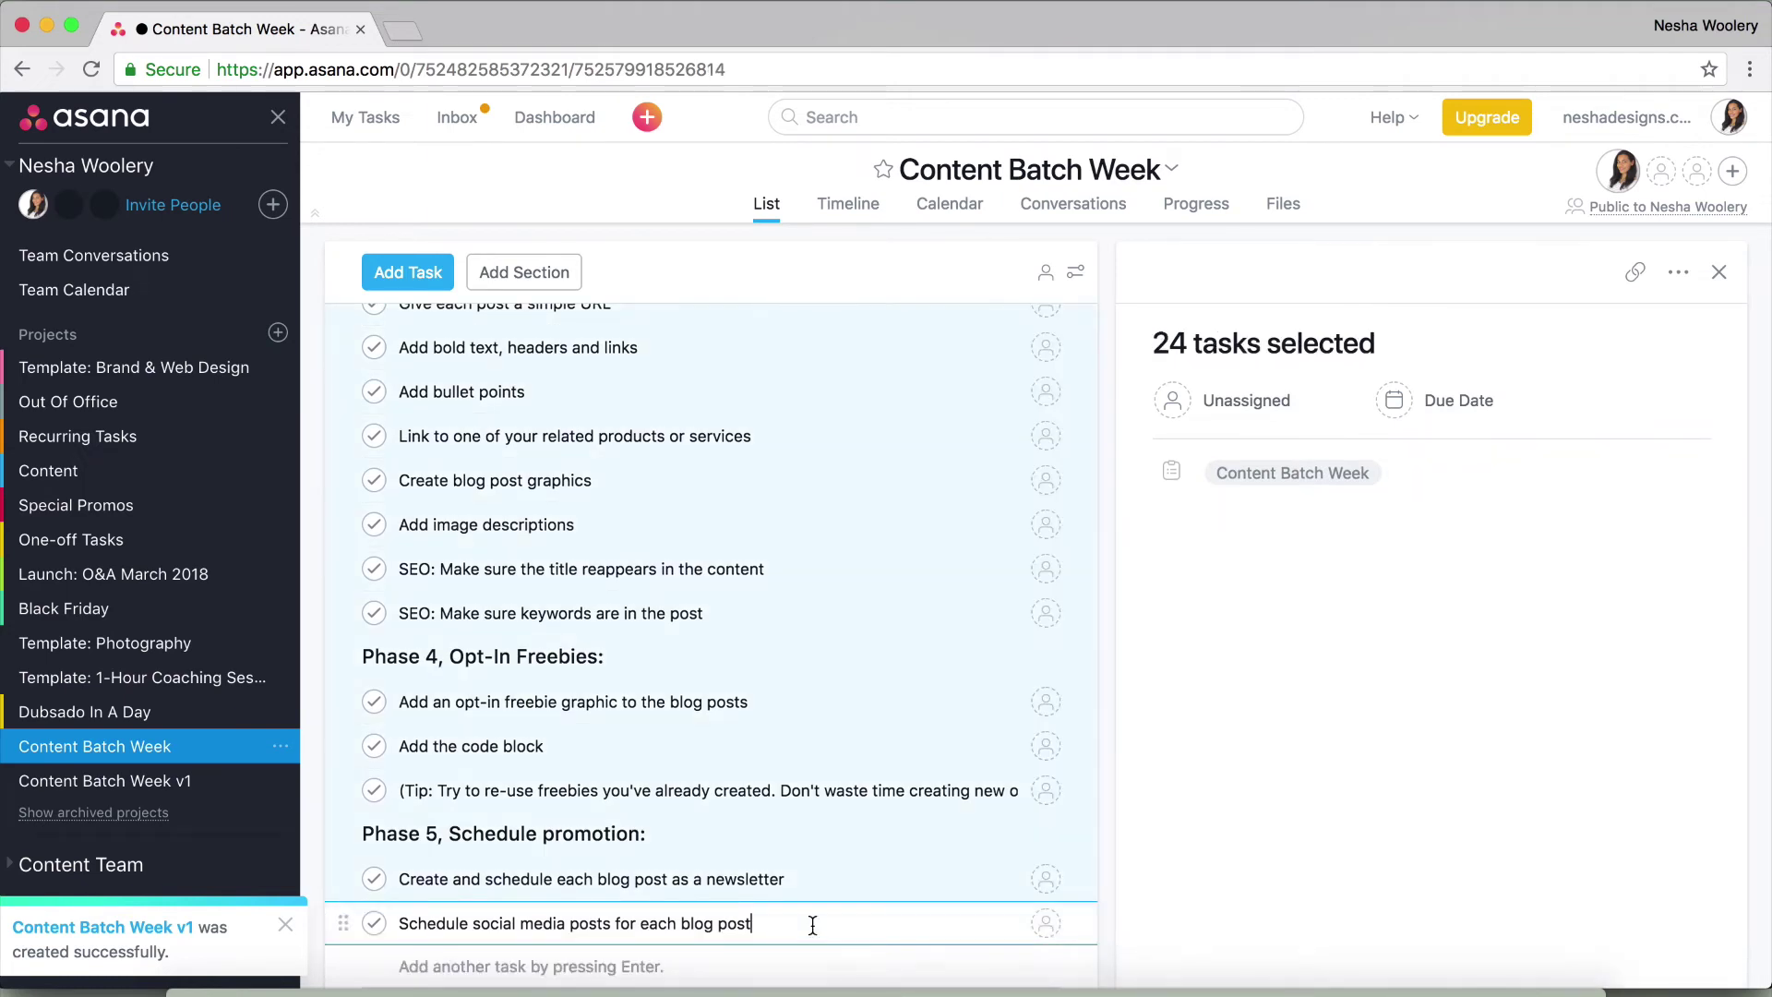
click(1250, 401)
click(1258, 453)
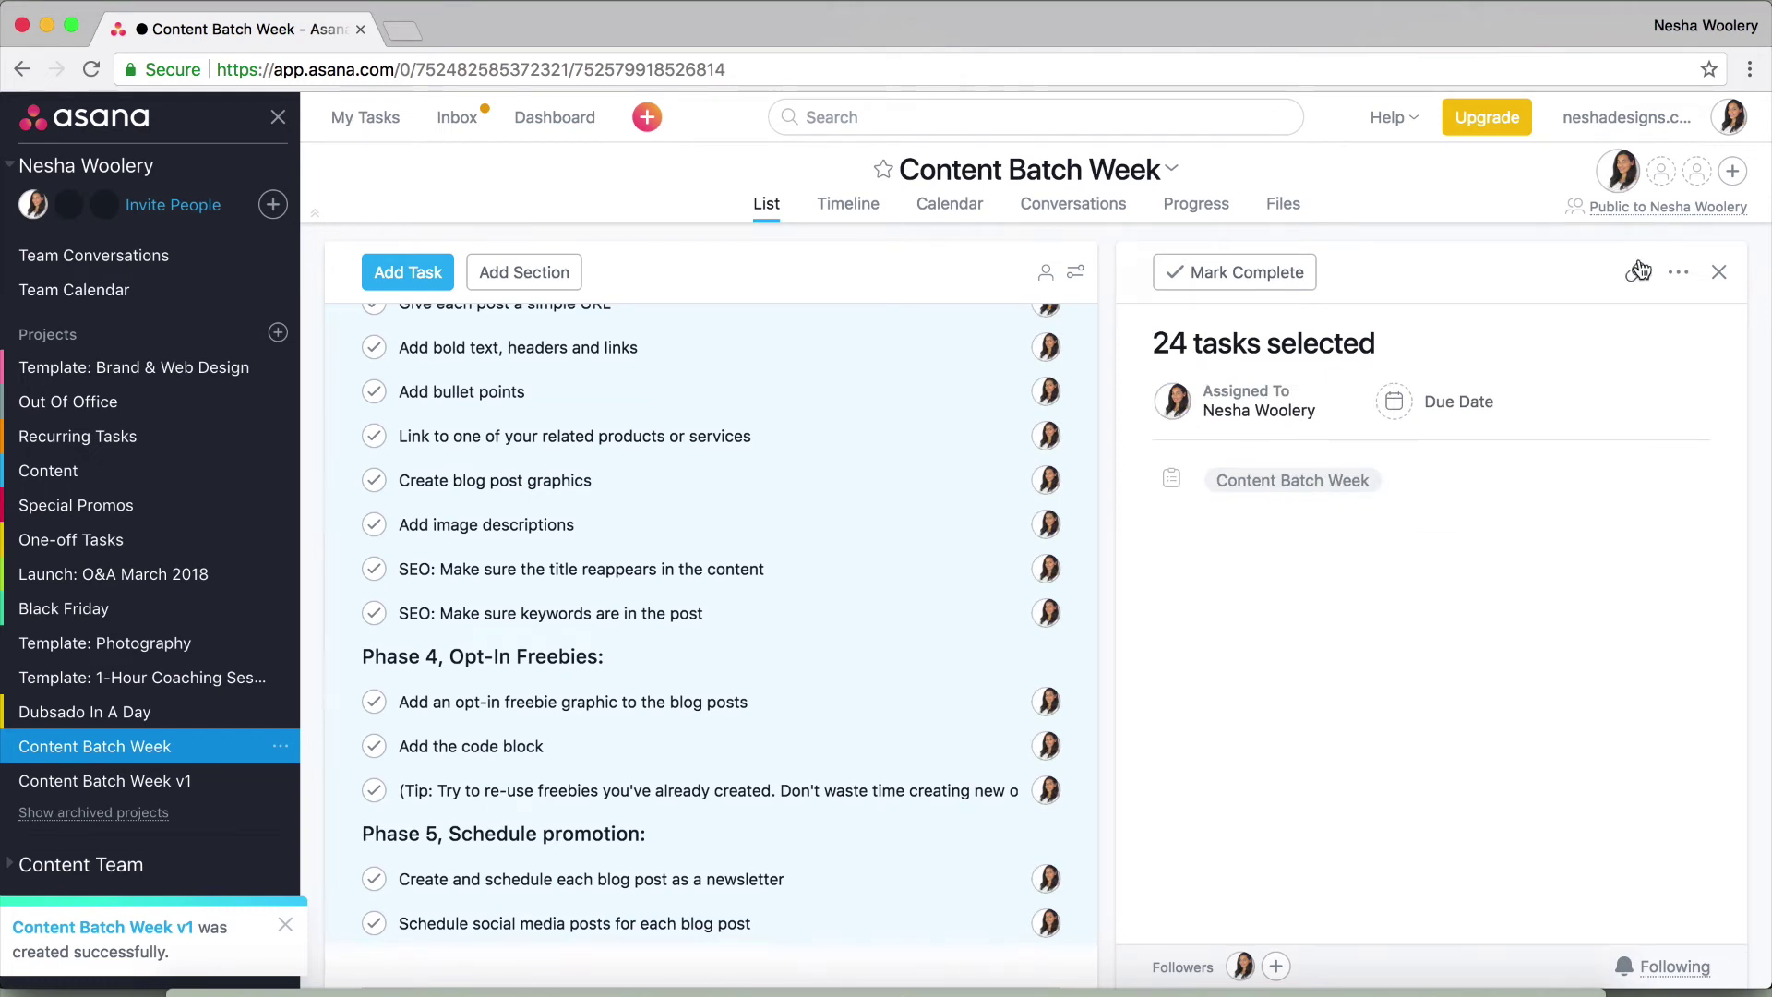
click(1717, 273)
scroll(1366, 406, up, 5)
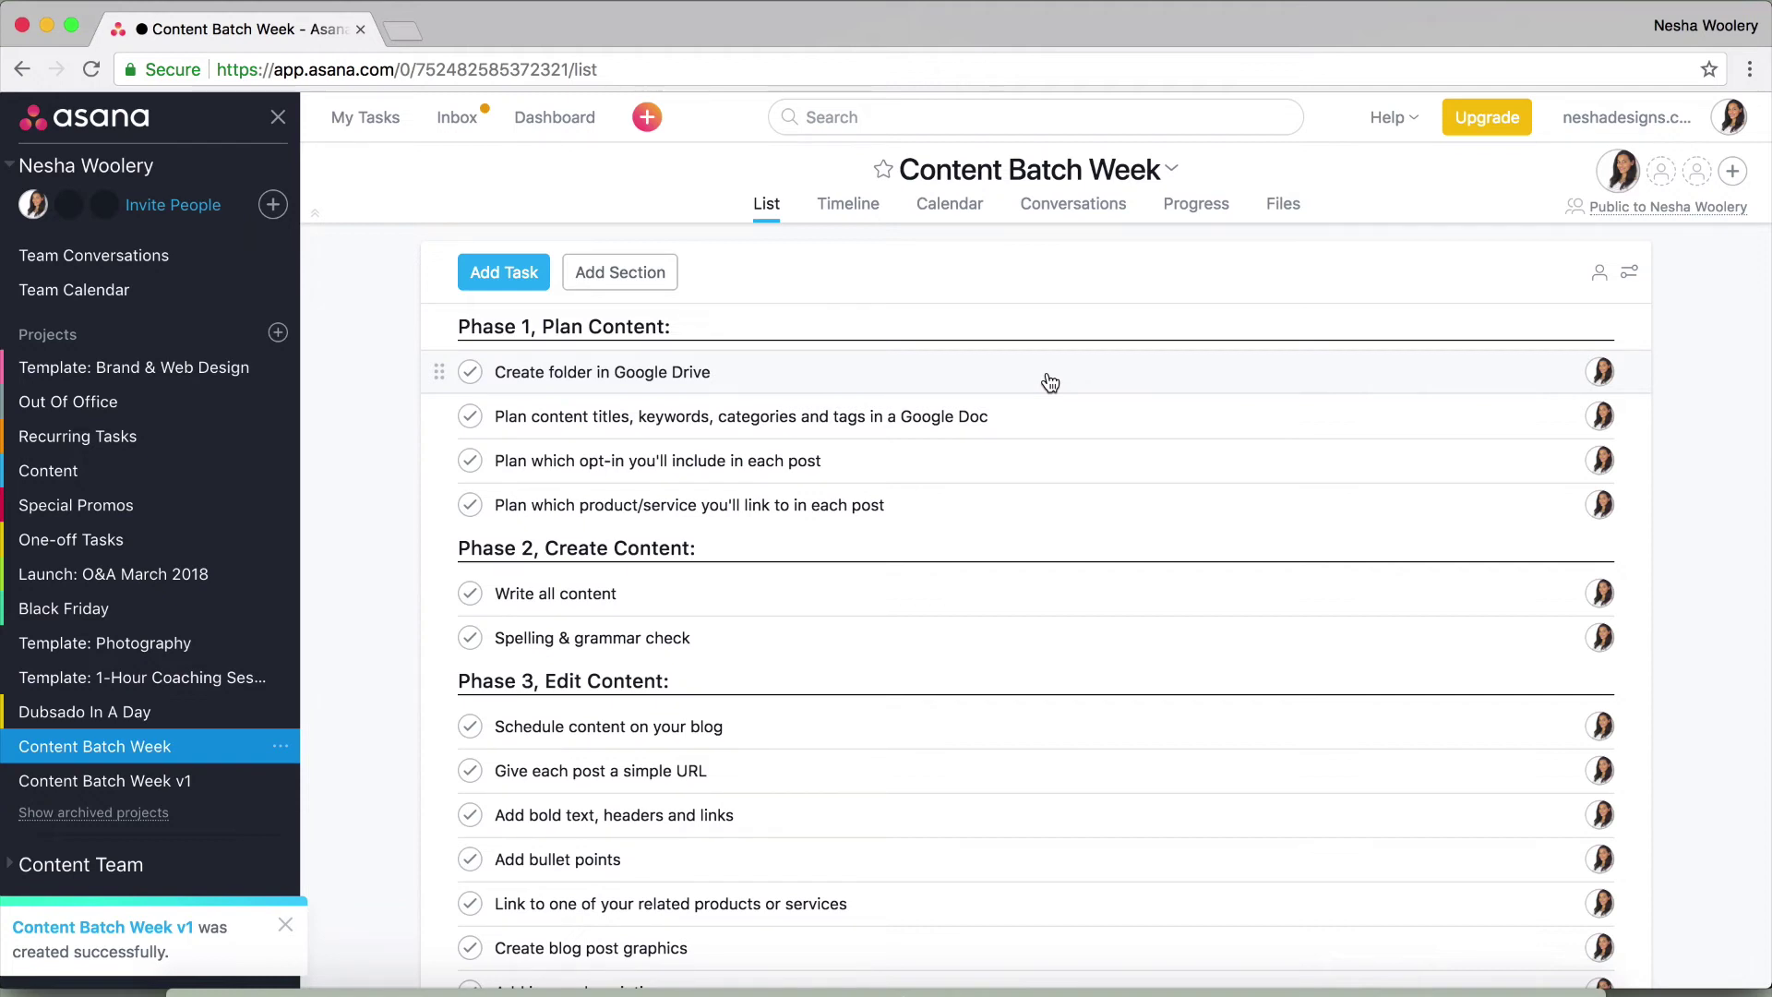
Select the four Phase 1 tasks and give them a Monday 07/30/18 due date
click(1051, 382)
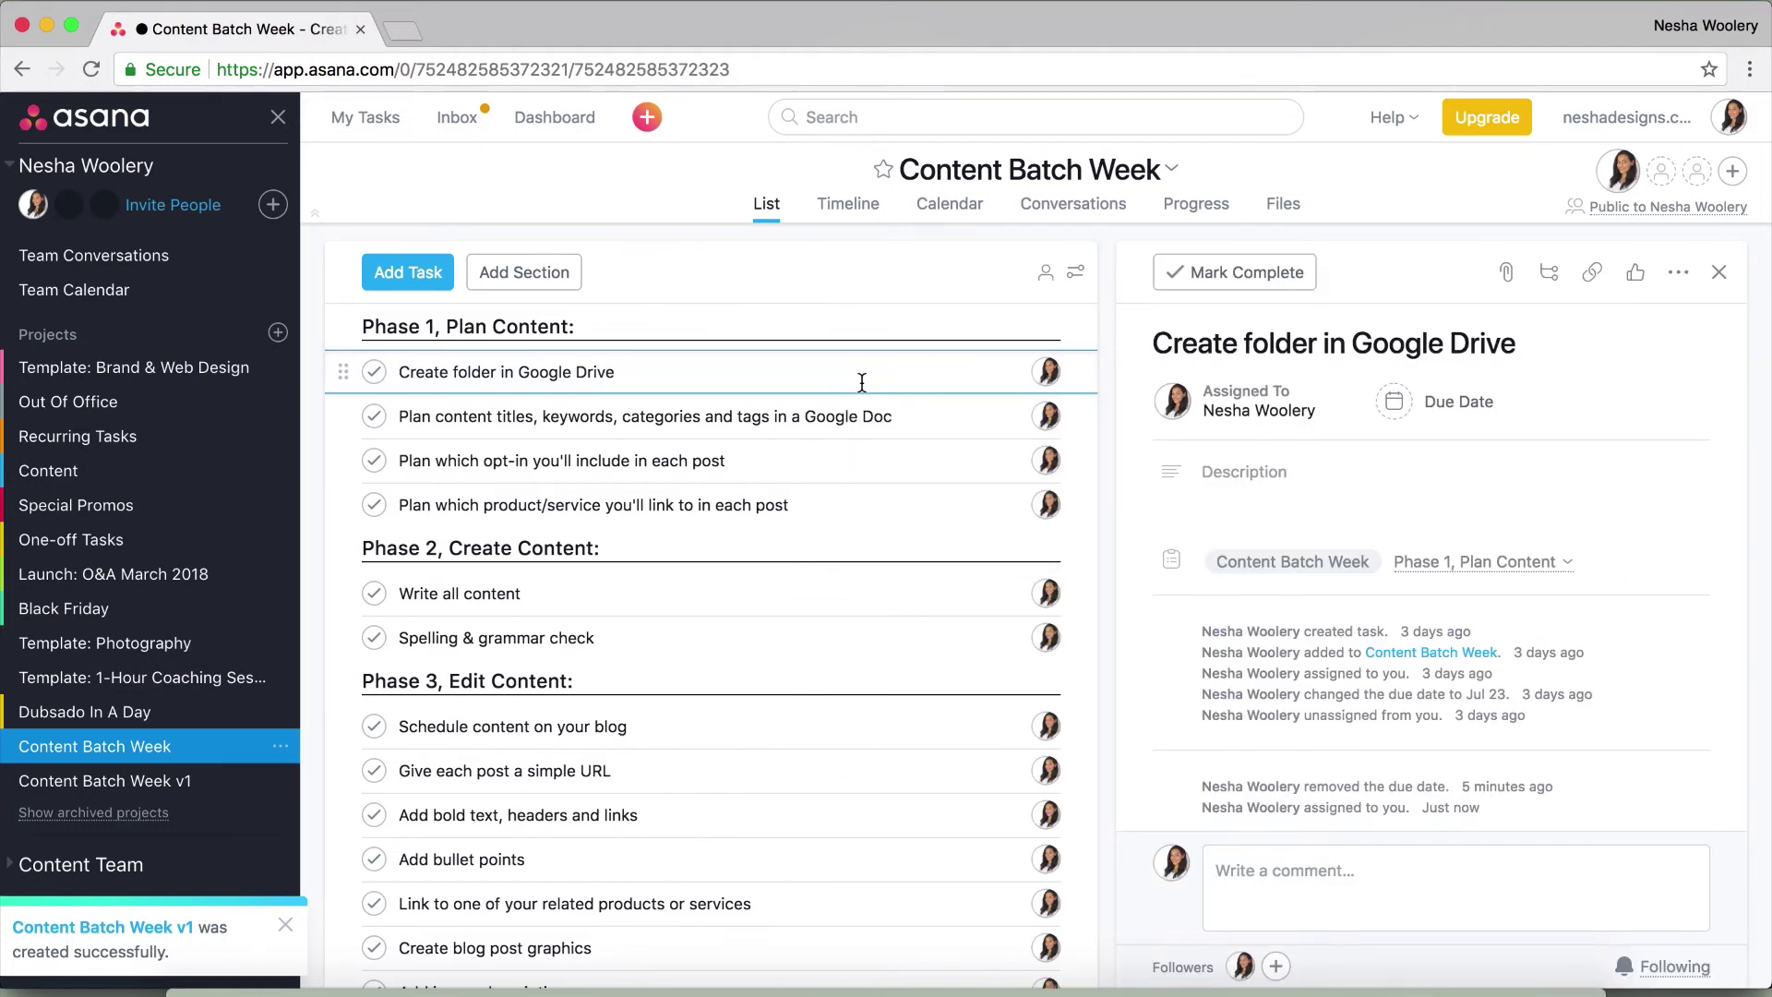
shift+click(842, 510)
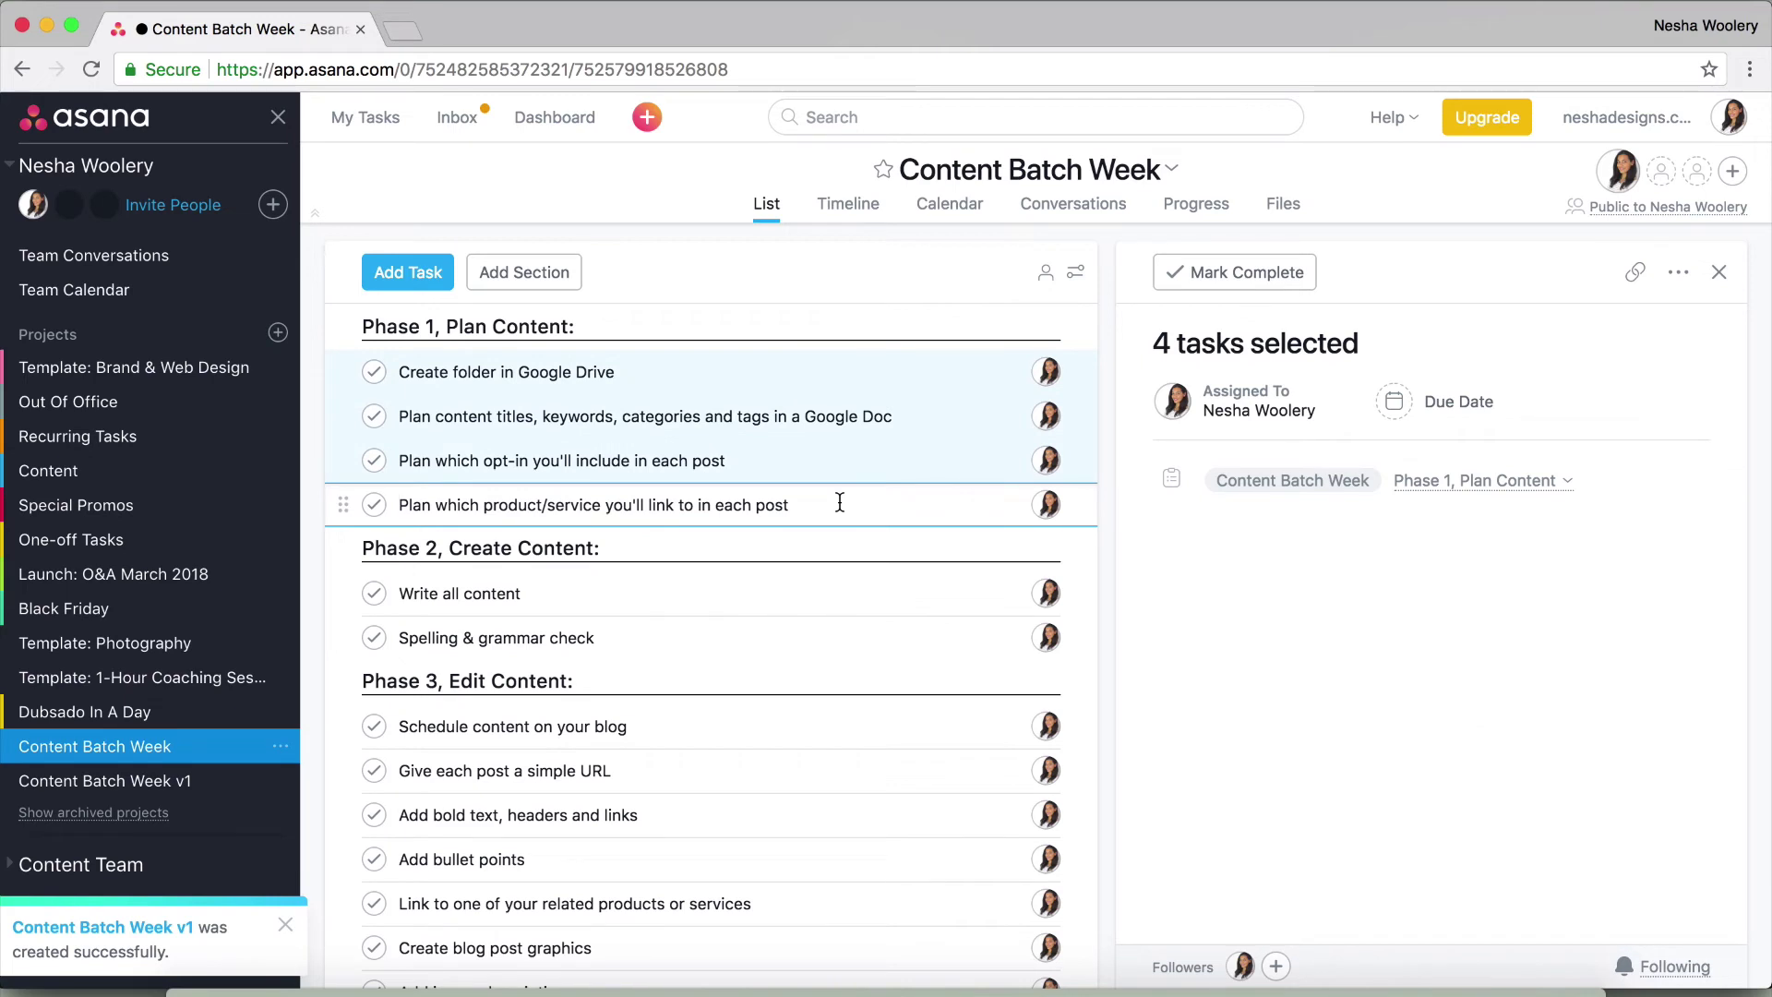
click(1450, 401)
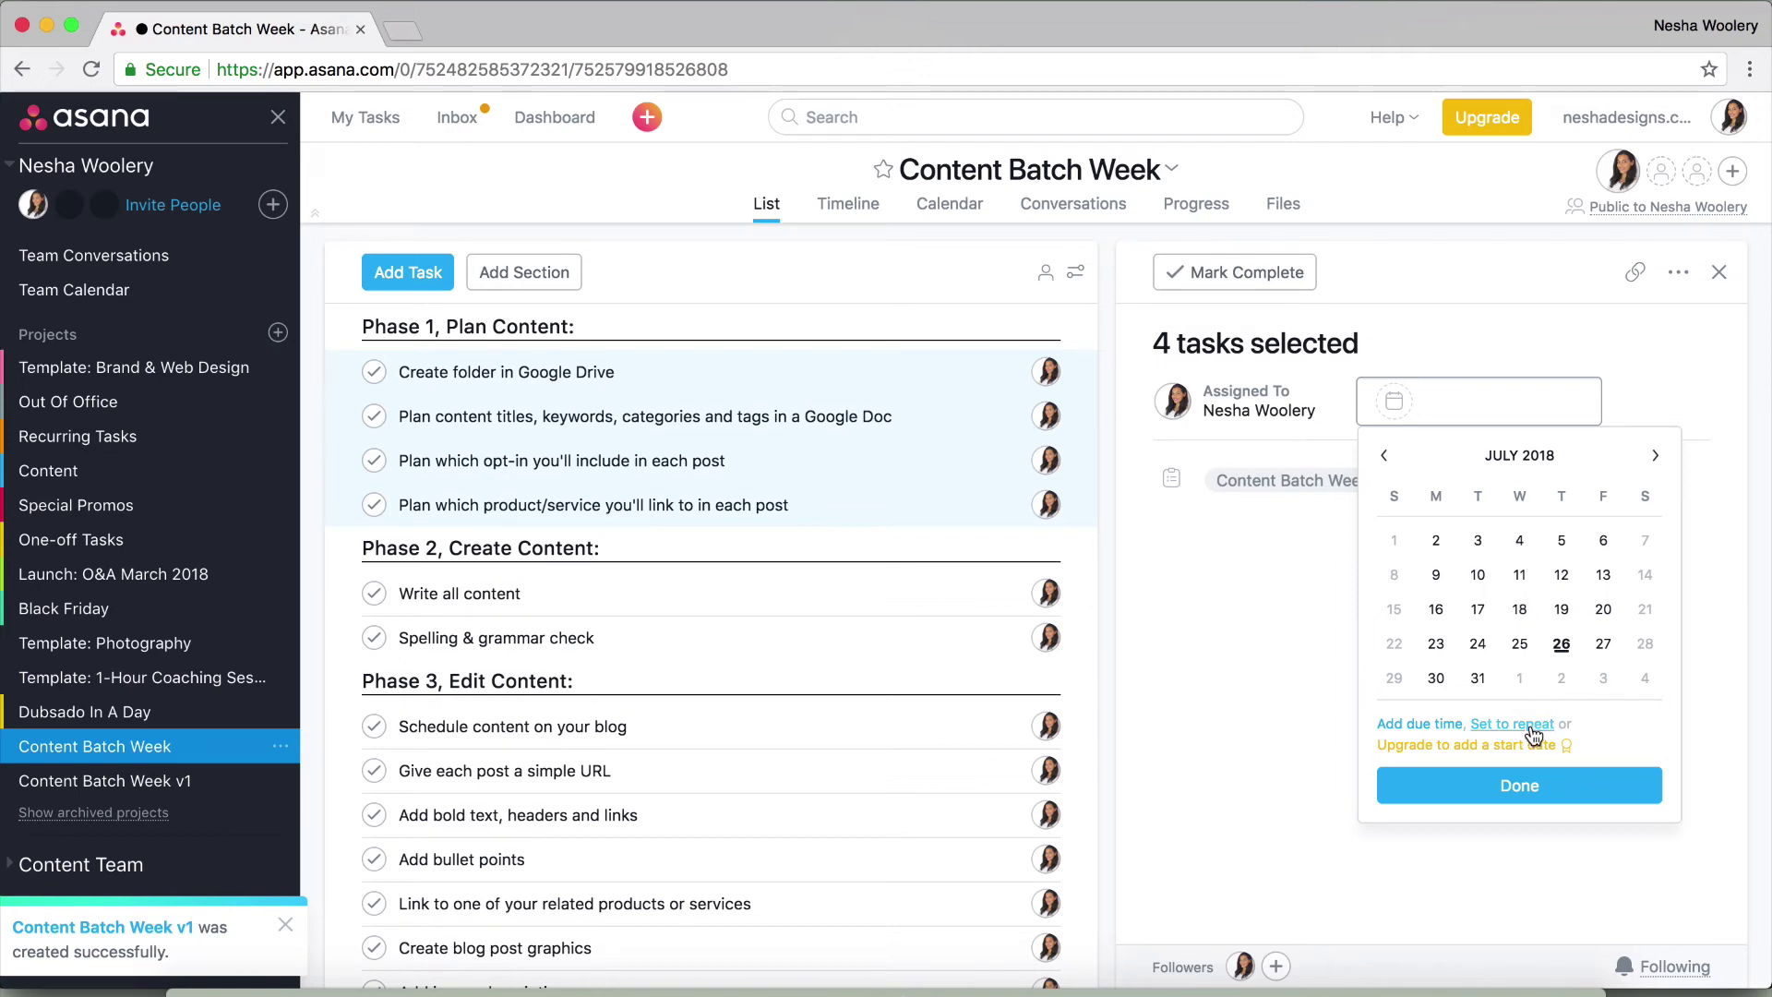
click(1438, 679)
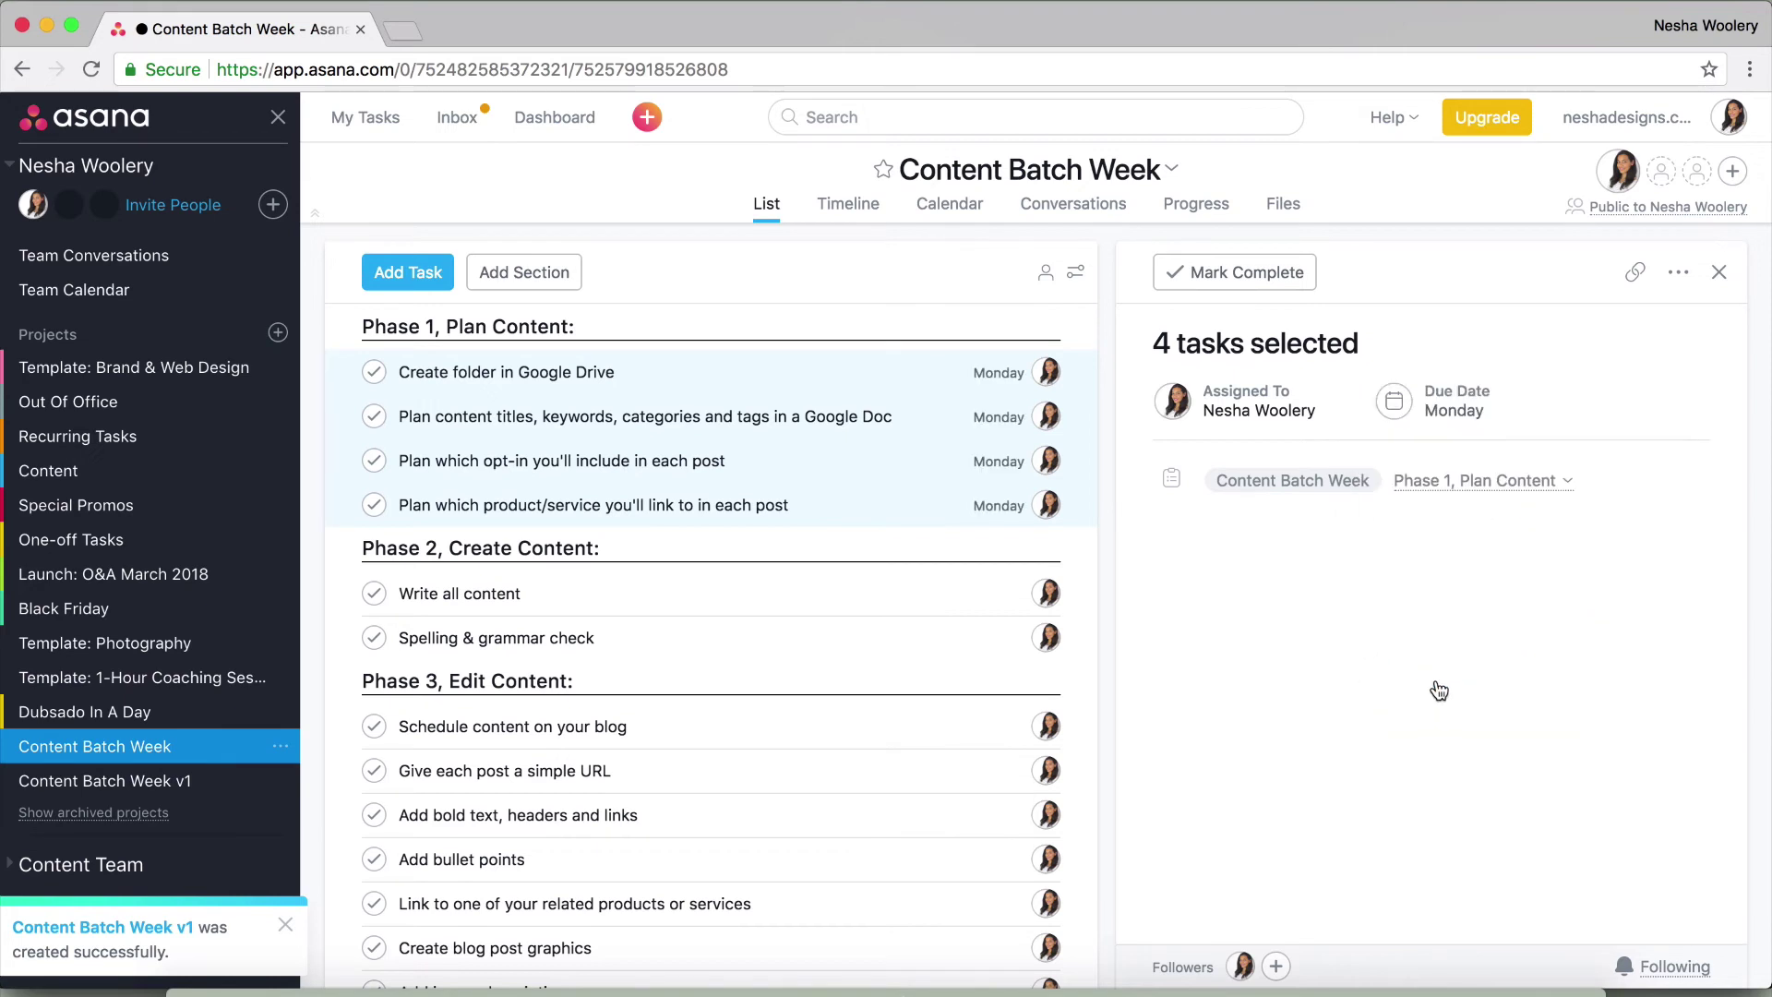
Make the Phase 1 due date repeat weekly, choosing the week interval
click(1463, 406)
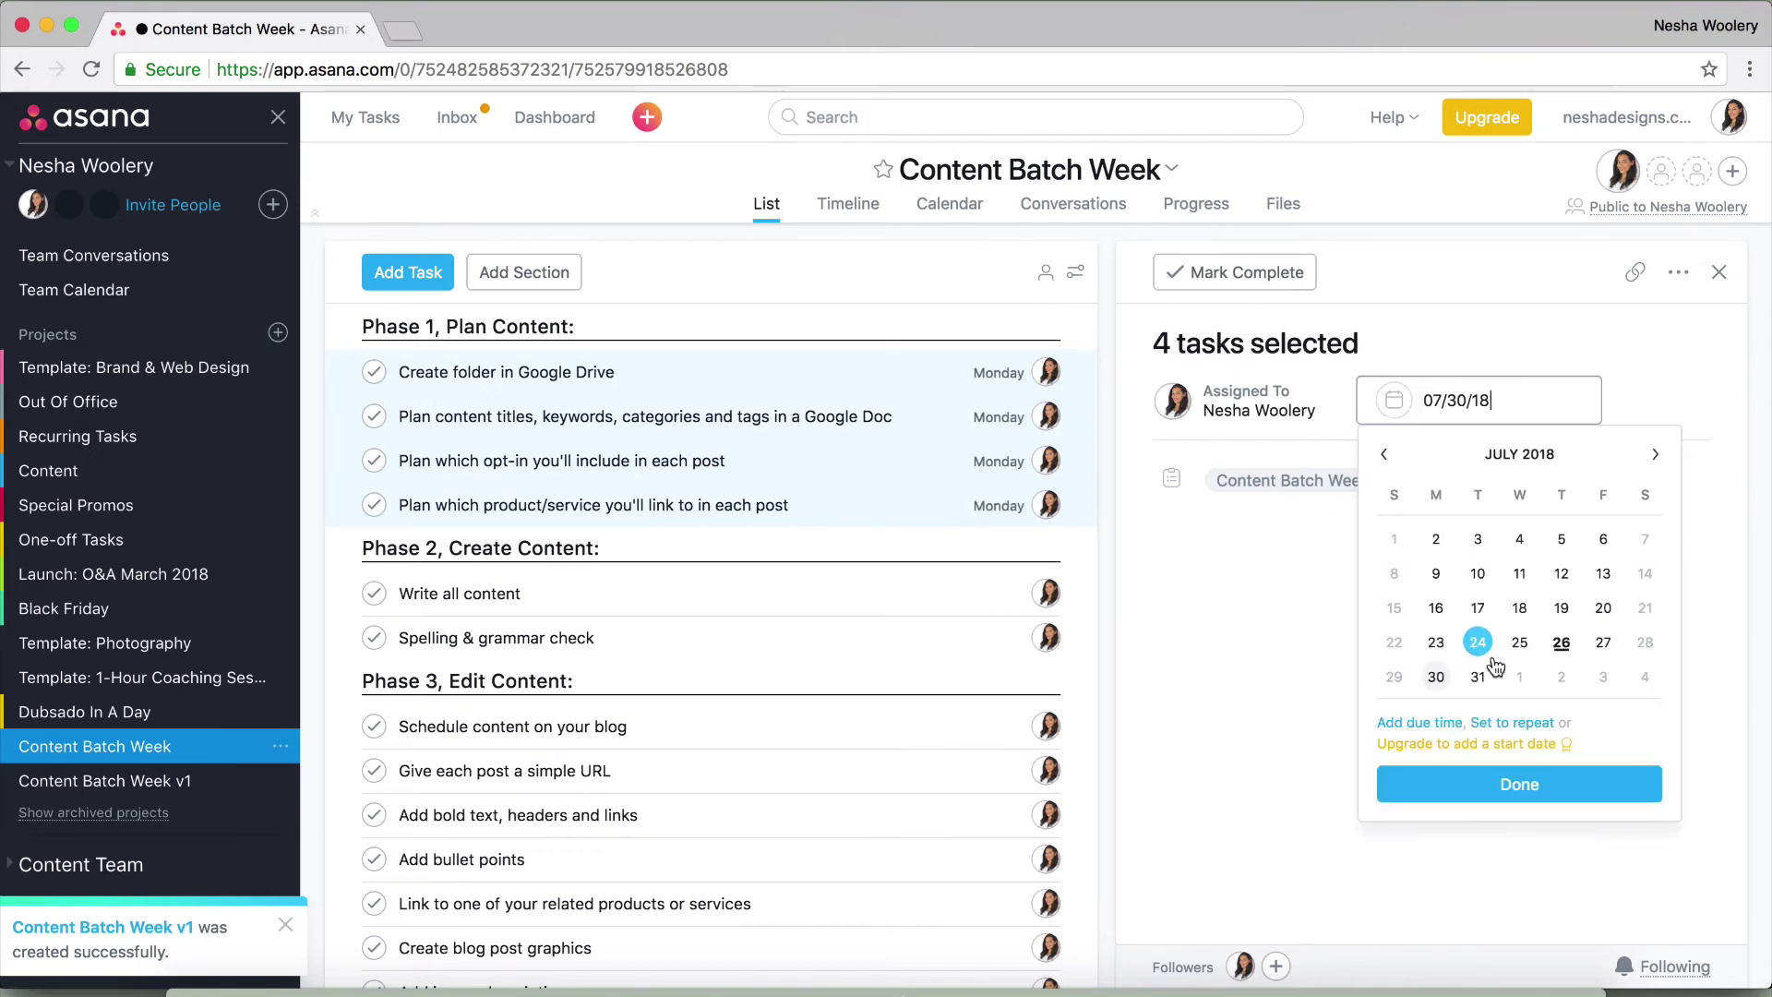
click(1511, 724)
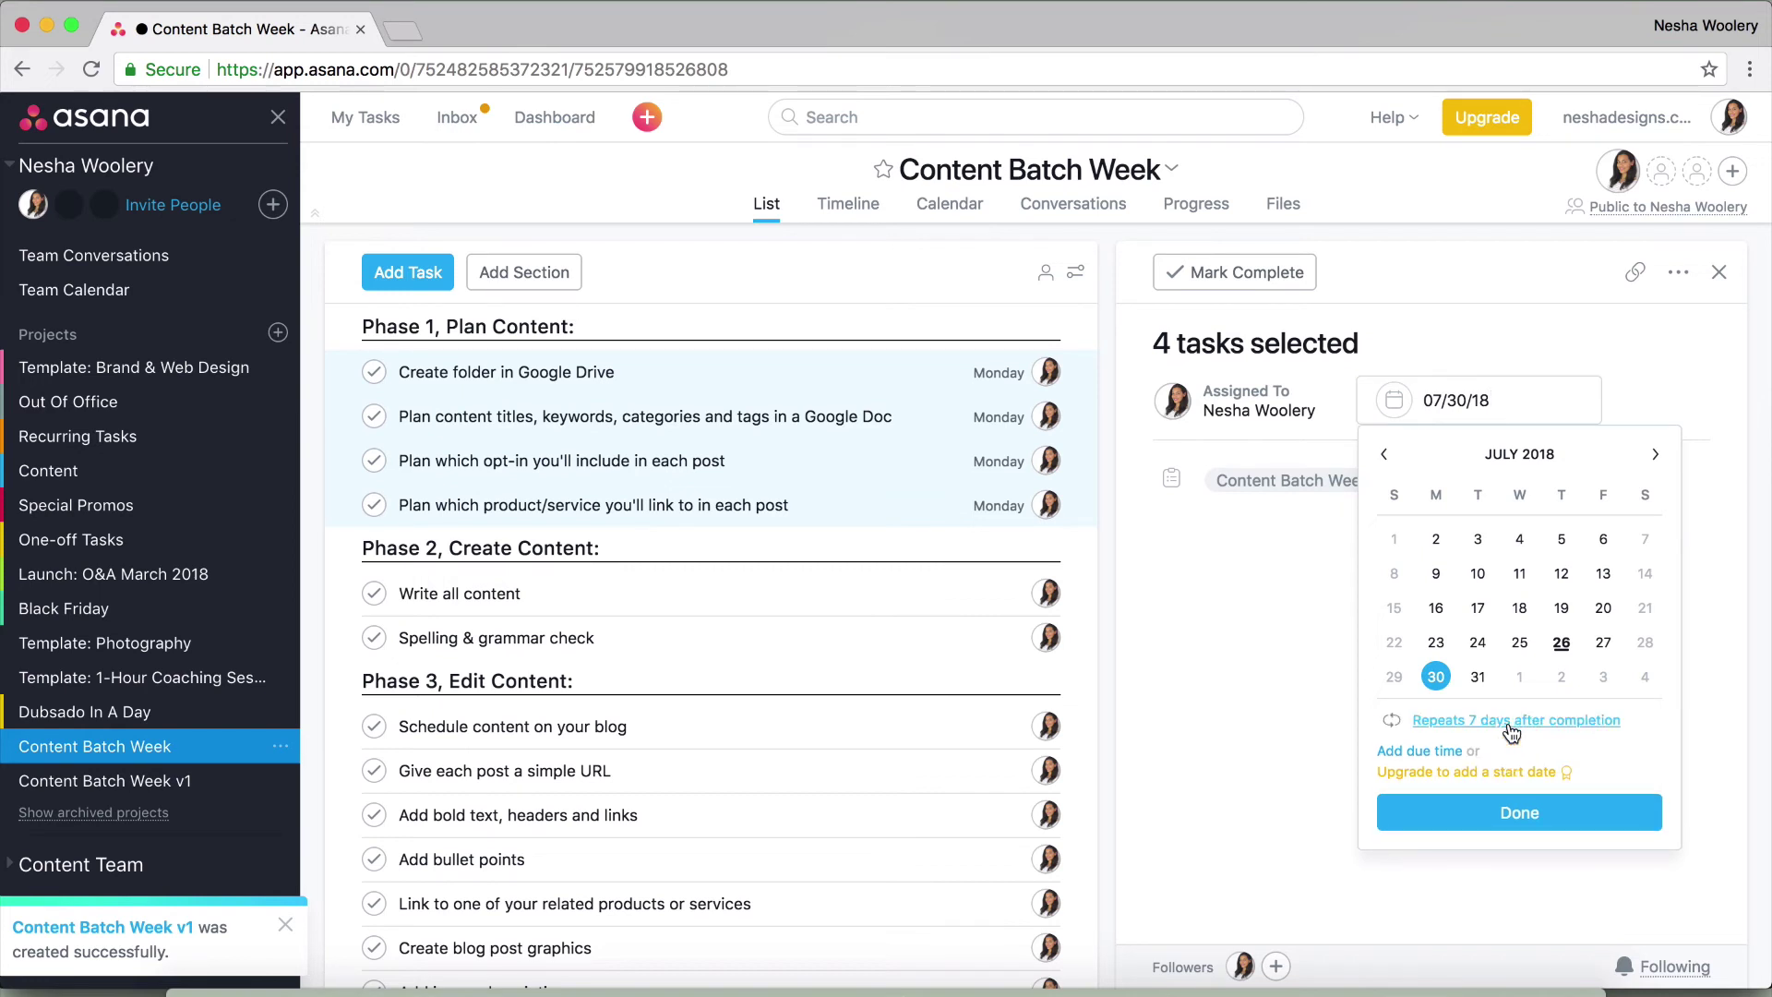
click(1511, 730)
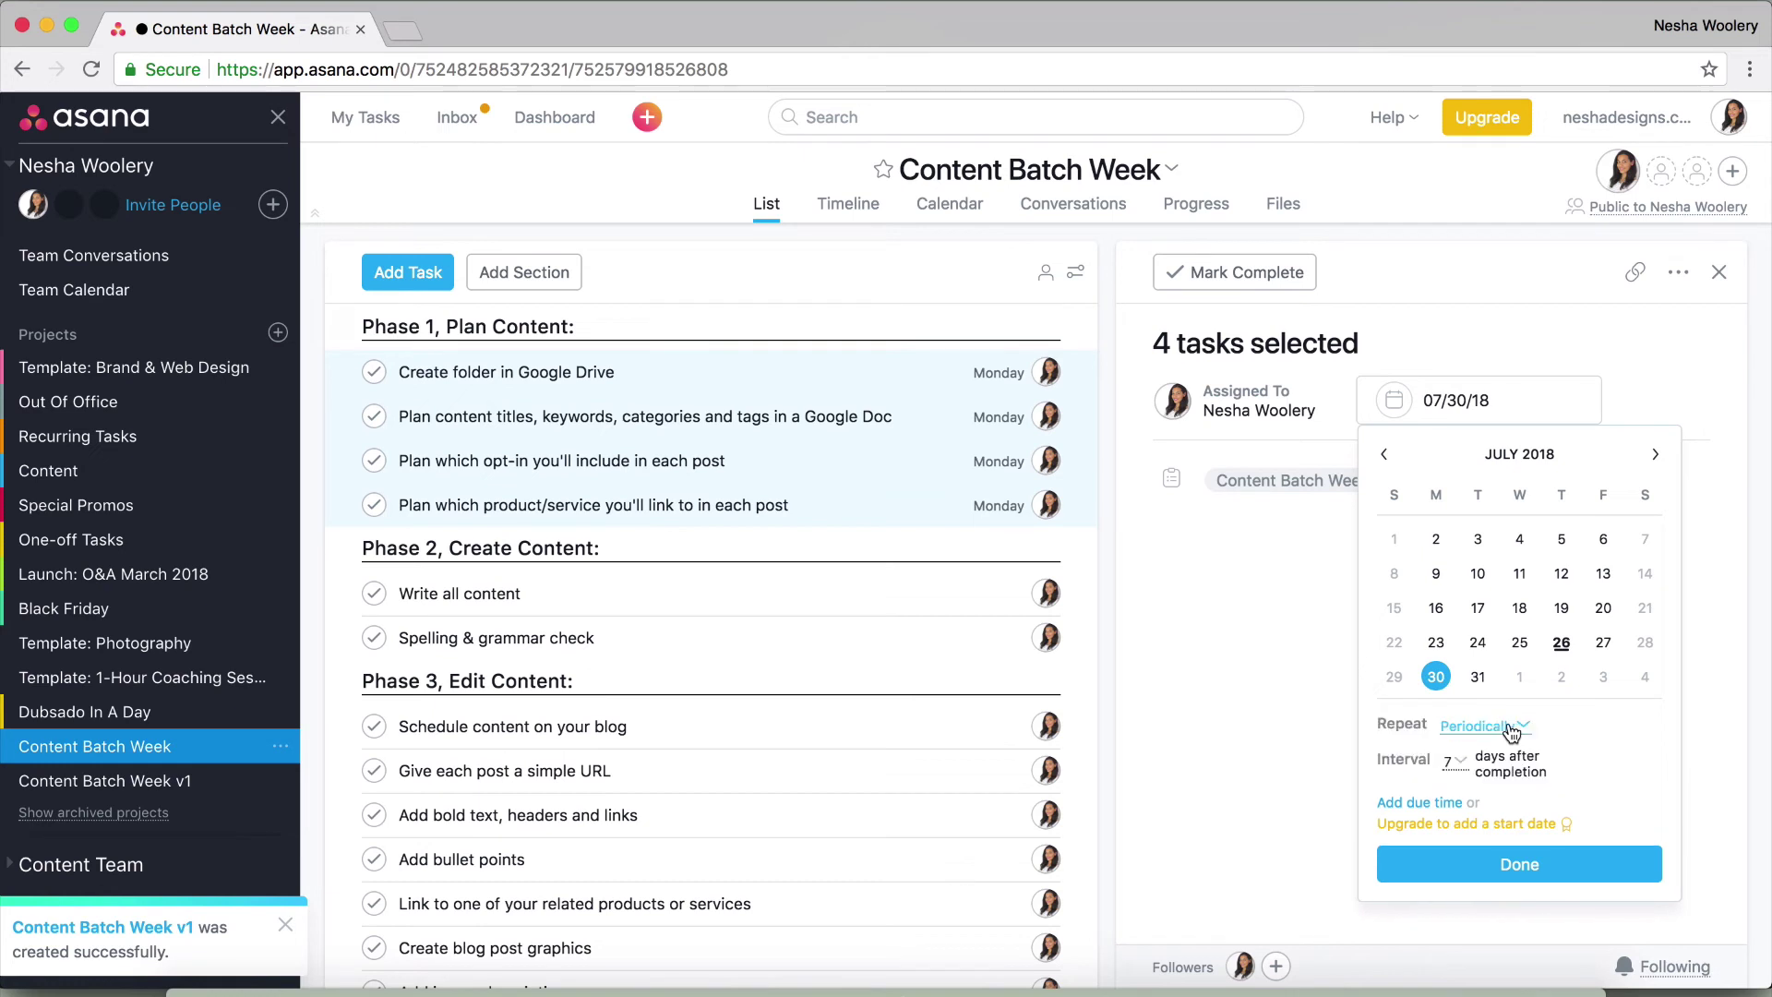
click(1490, 732)
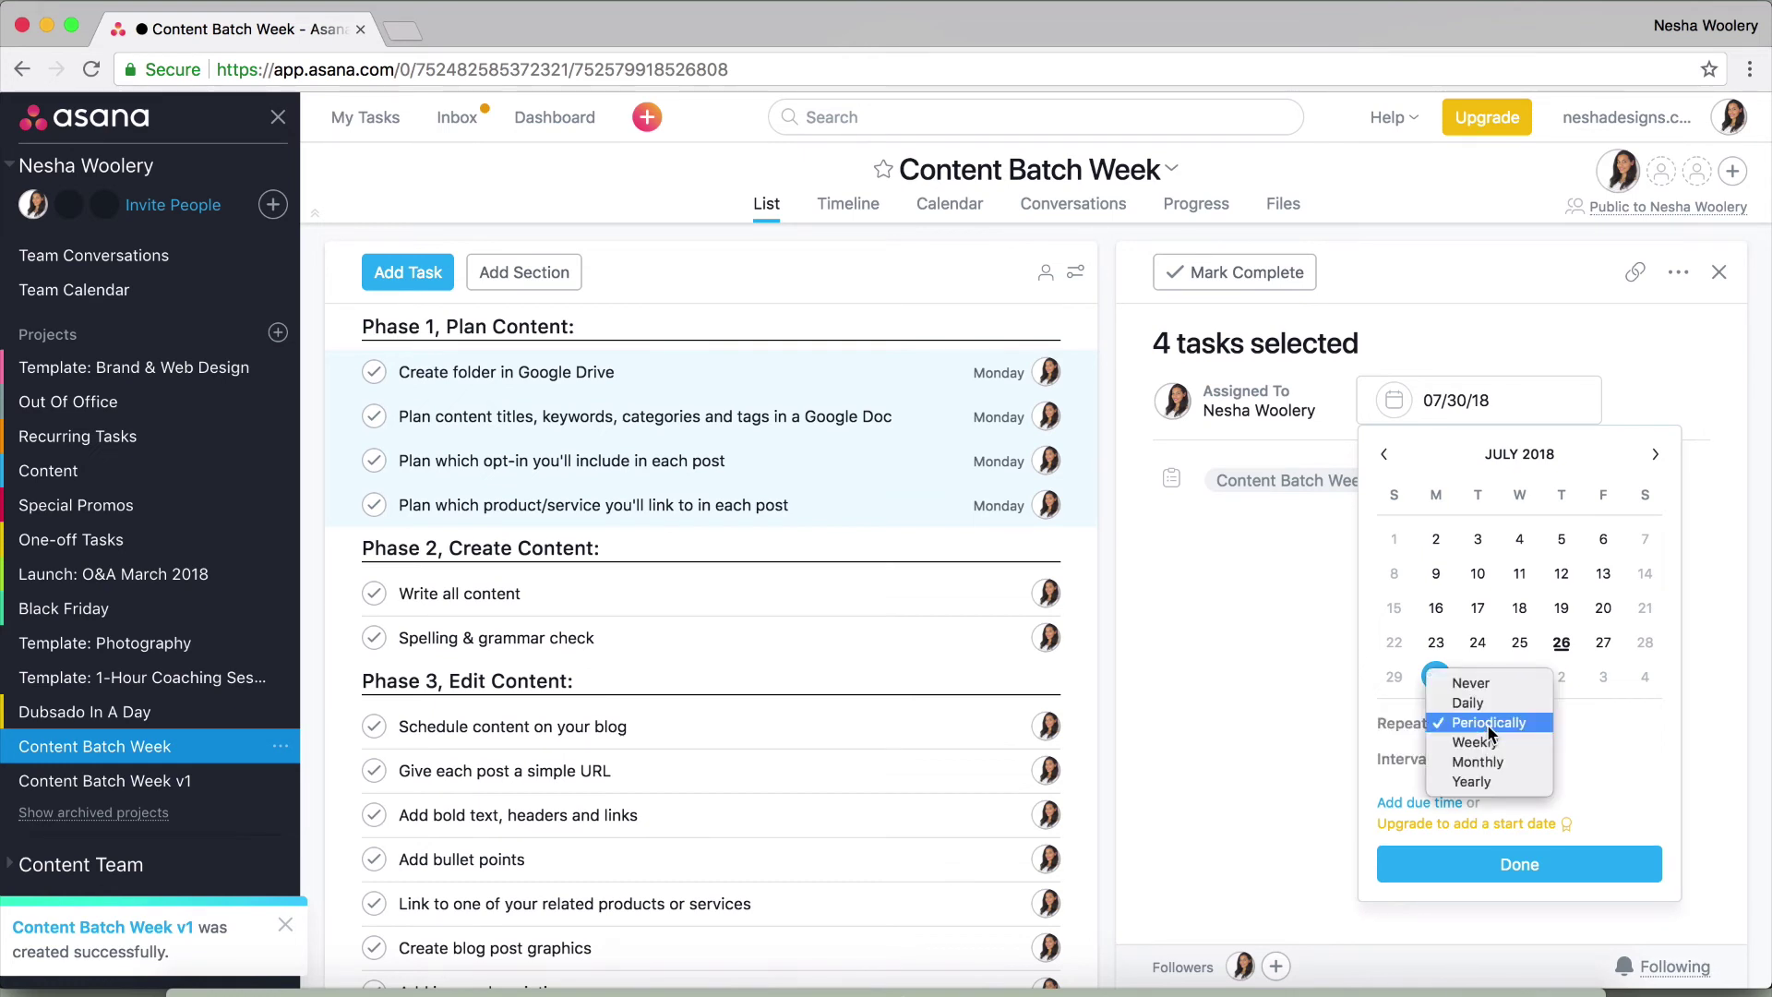
click(1487, 741)
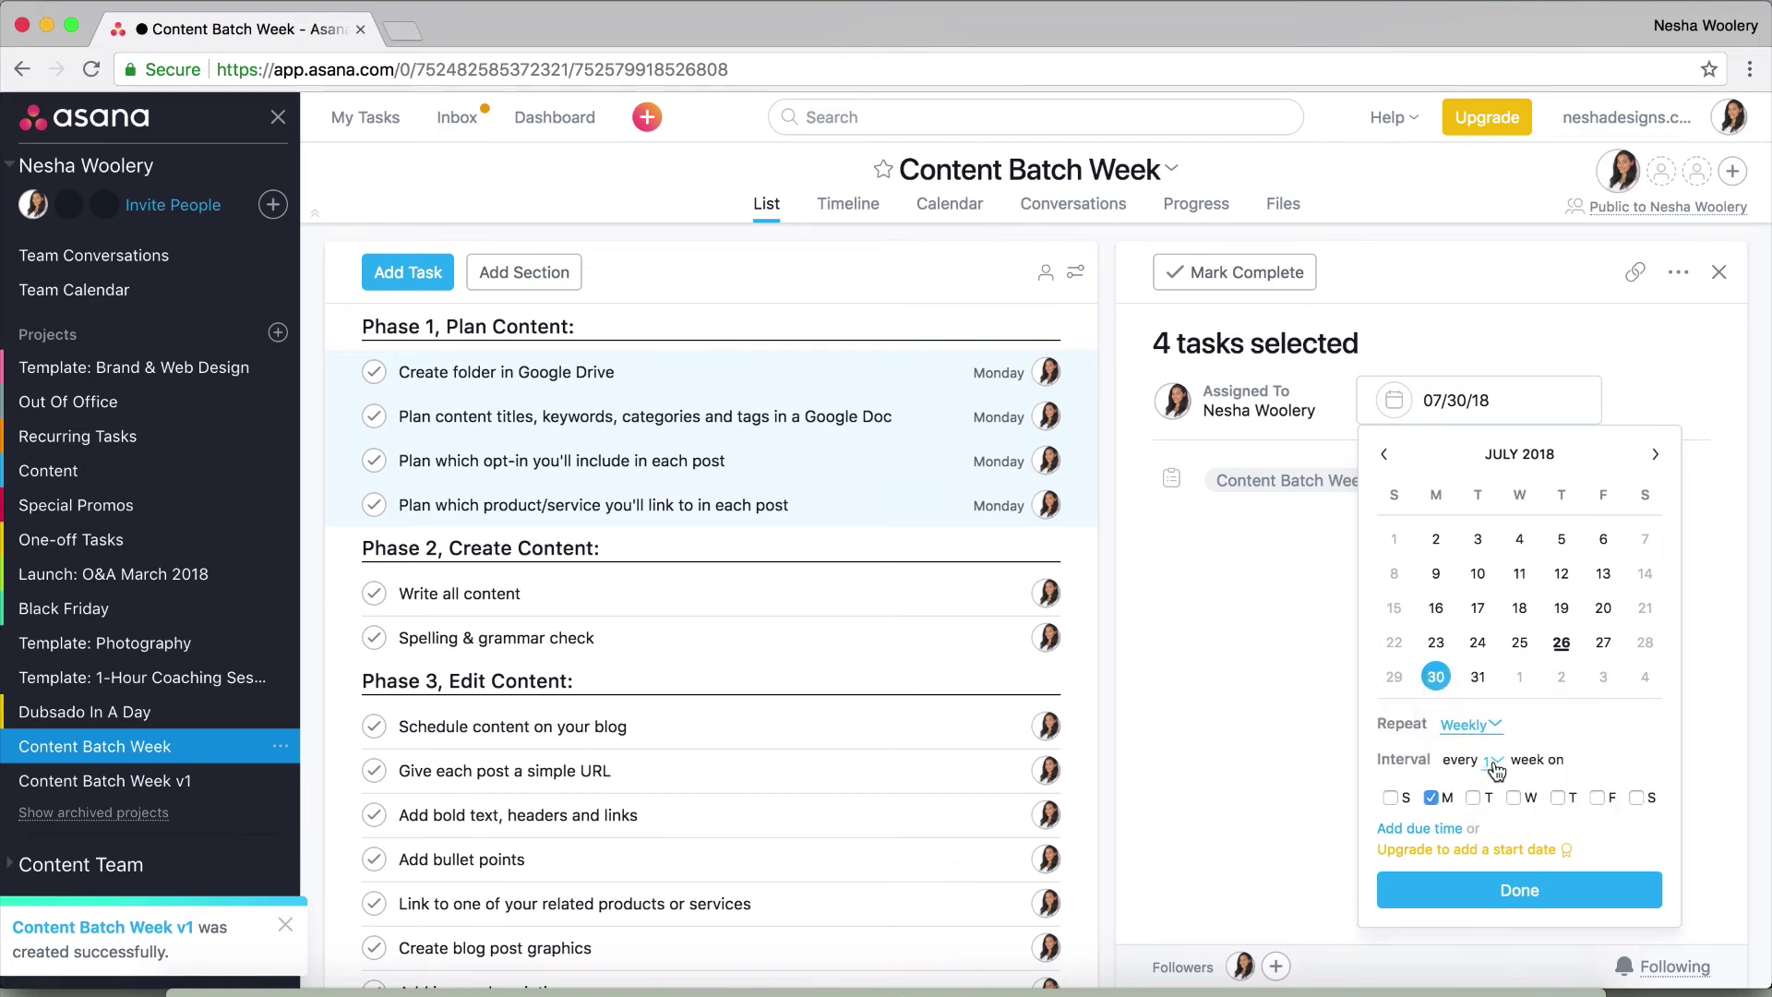
click(1492, 761)
click(1501, 937)
click(1521, 892)
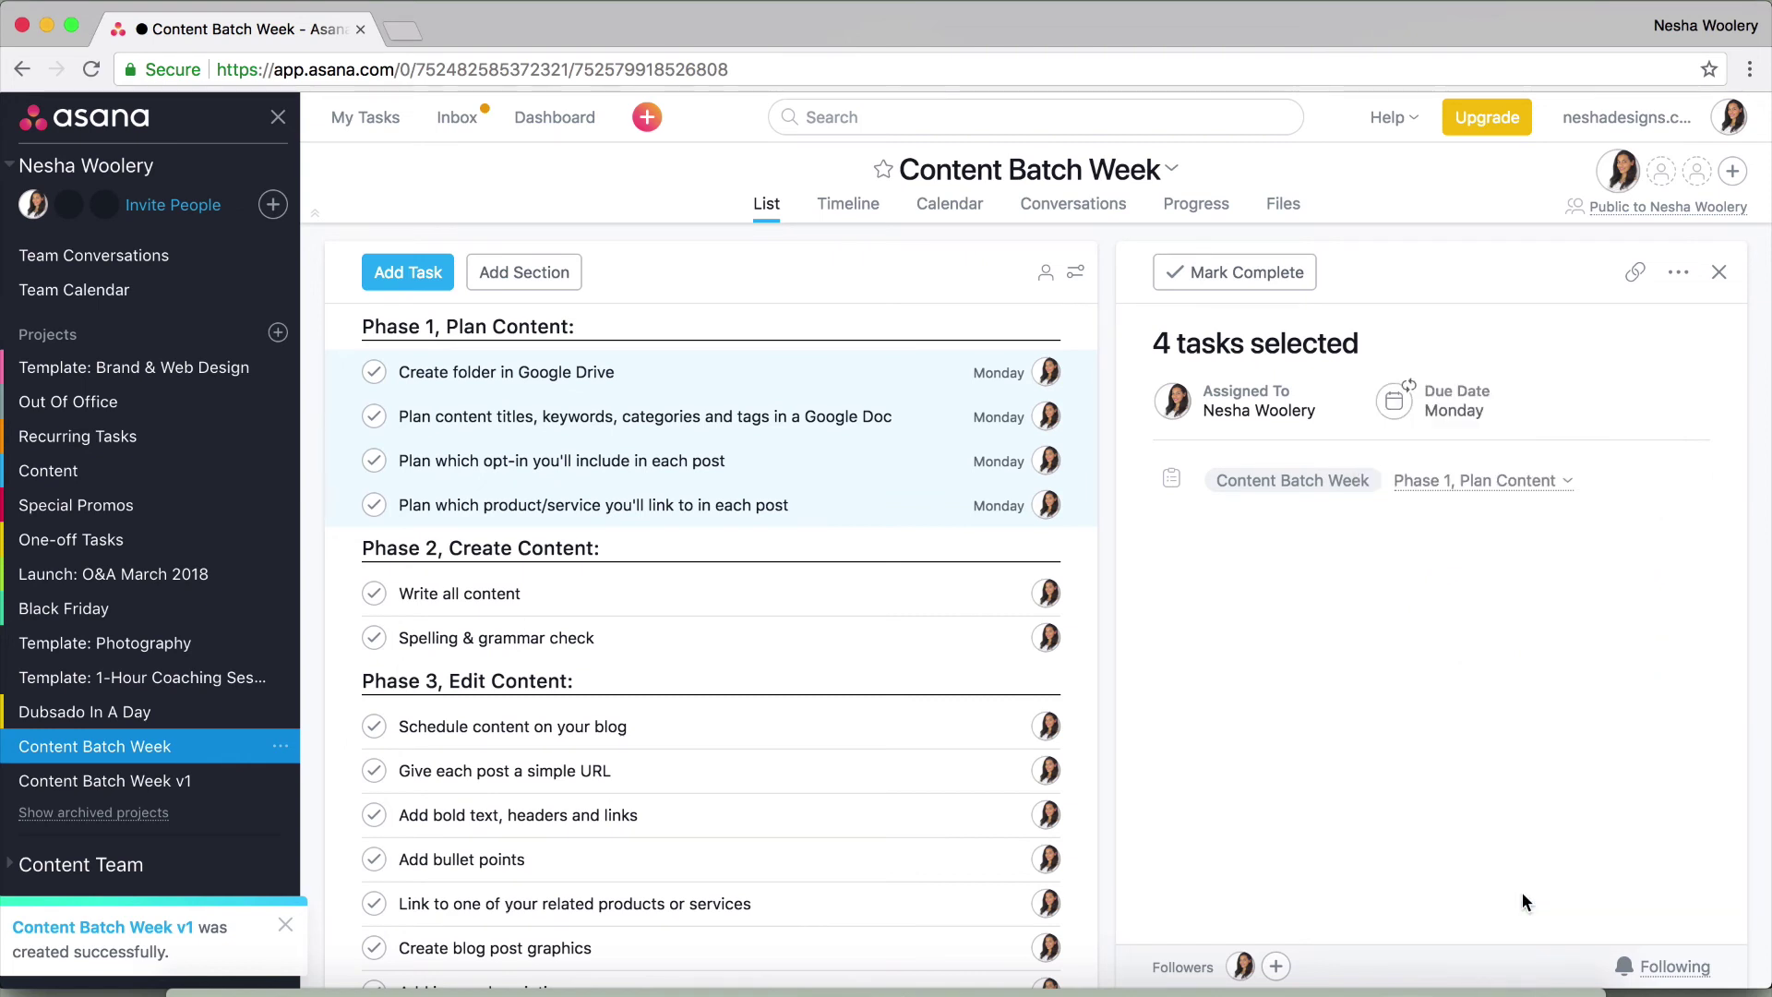
click(329, 324)
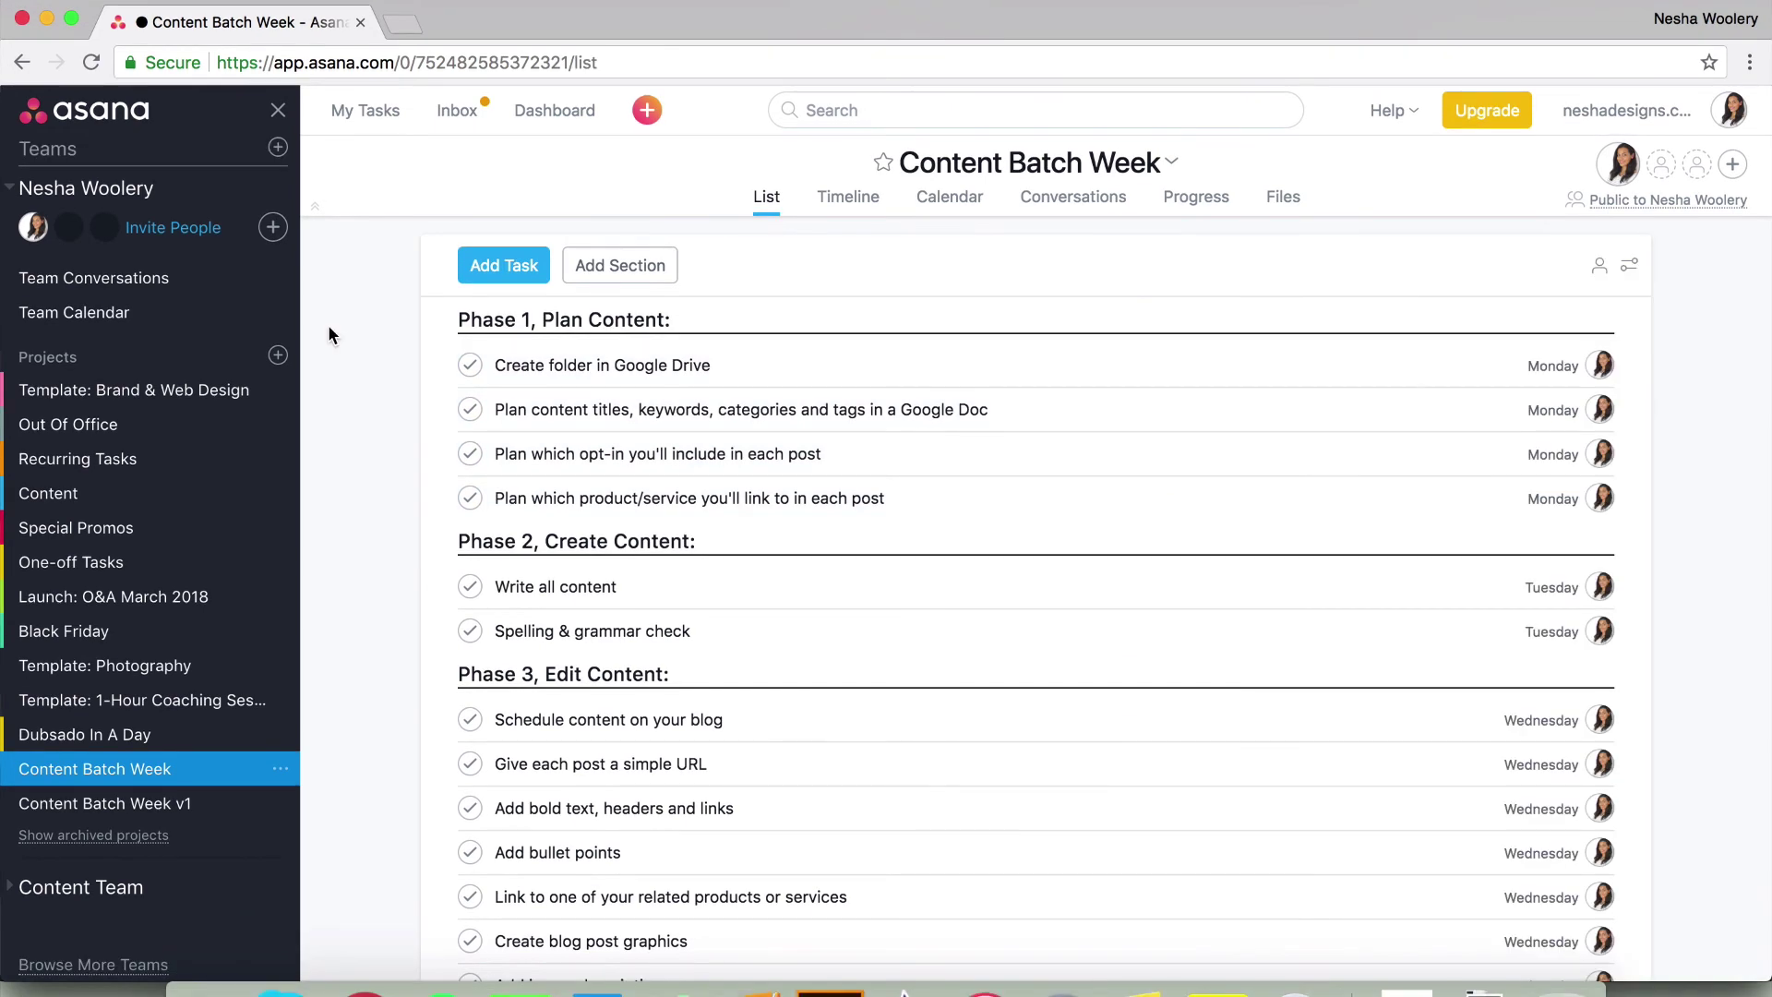